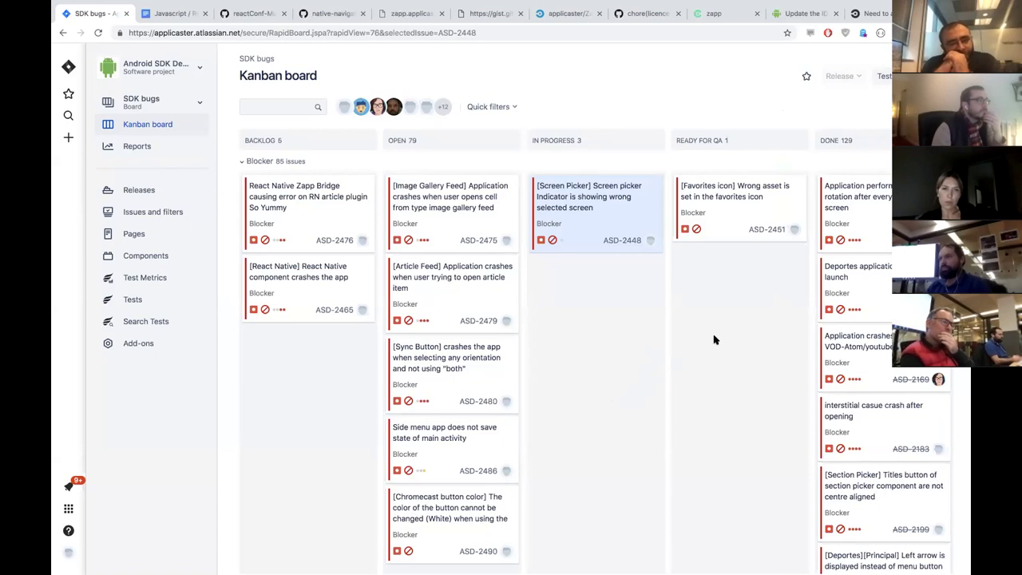
Review the details of the Ready for QA issue "[Favorites icon] Wrong asset is set in the favorites icon" and close it.
left_click(737, 212)
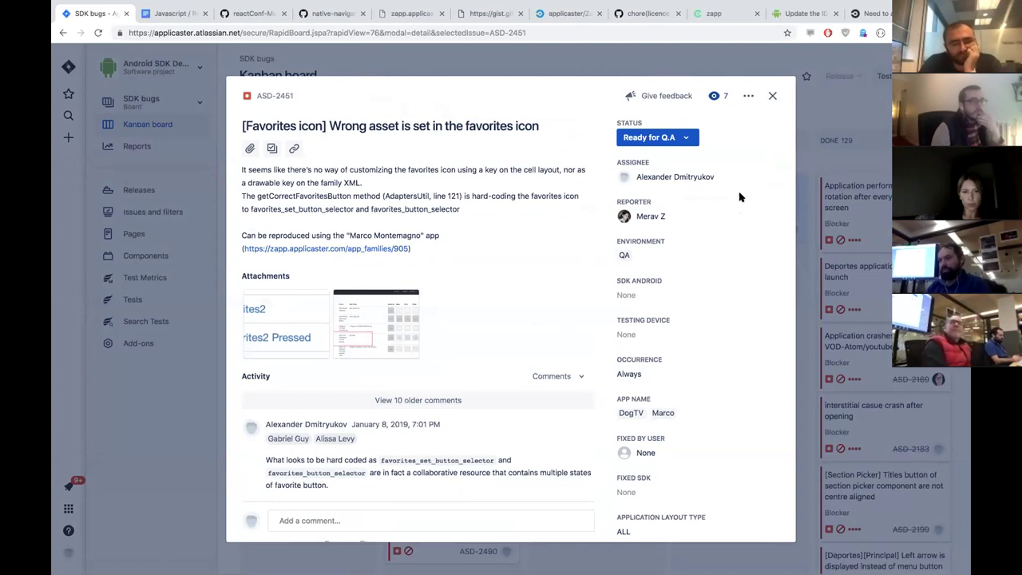
left_click(772, 96)
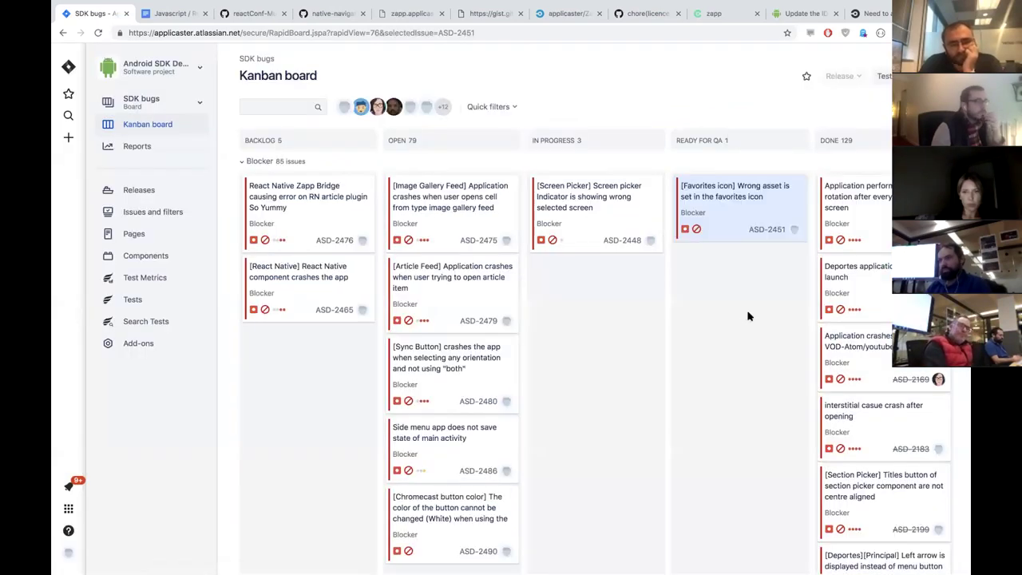
Look through the Blocker issues on the SDK bugs Kanban board, reading down the Done column.
scroll(748, 320, "down", 3)
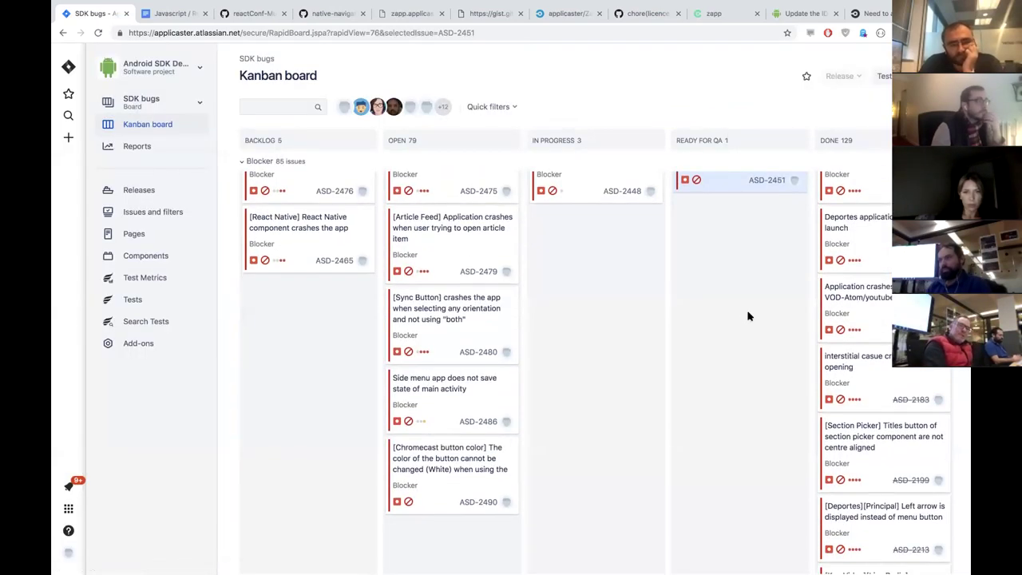
scroll(740, 392, "down", 4)
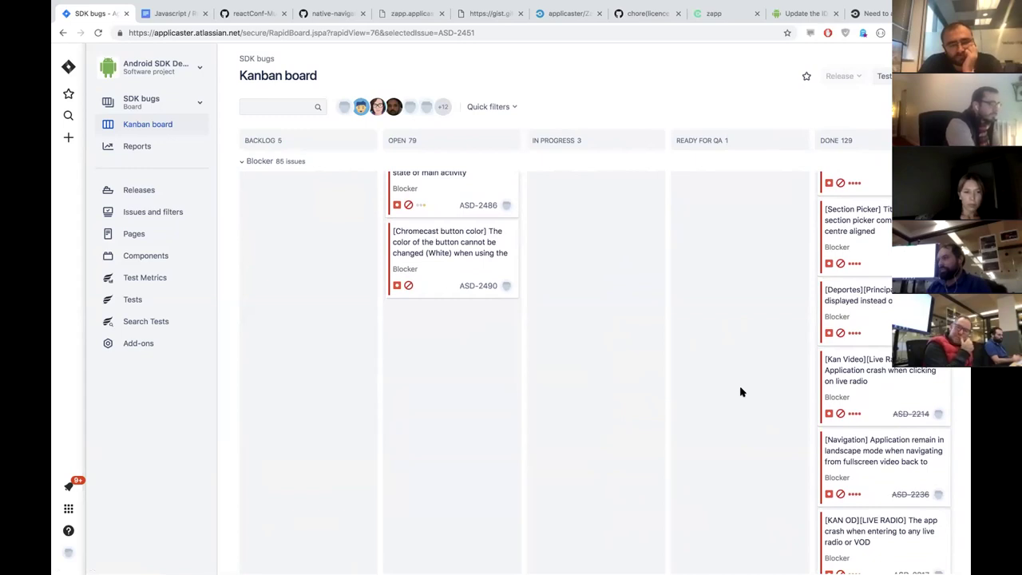
scroll(741, 391, "down", 2)
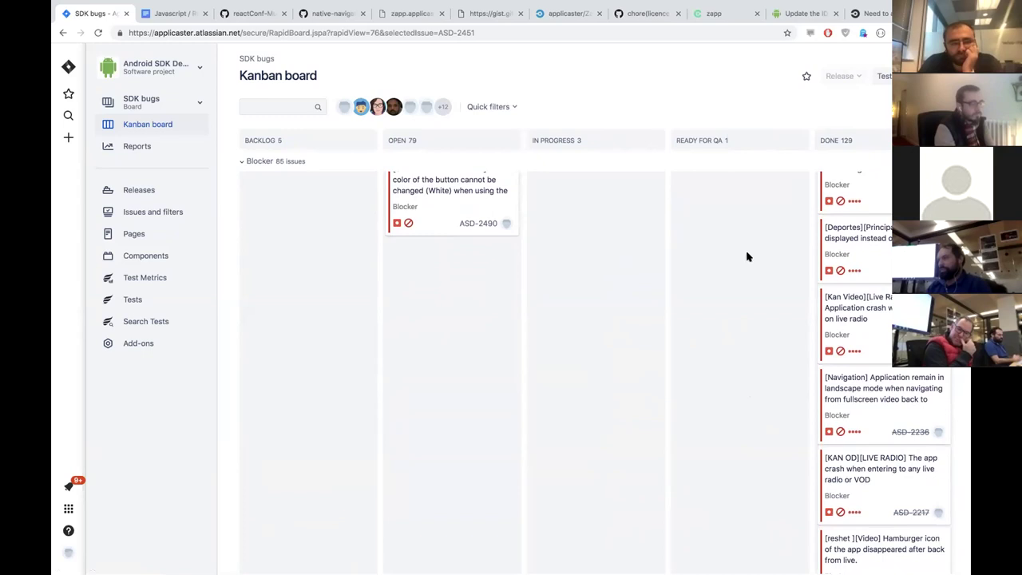
key("super+h")
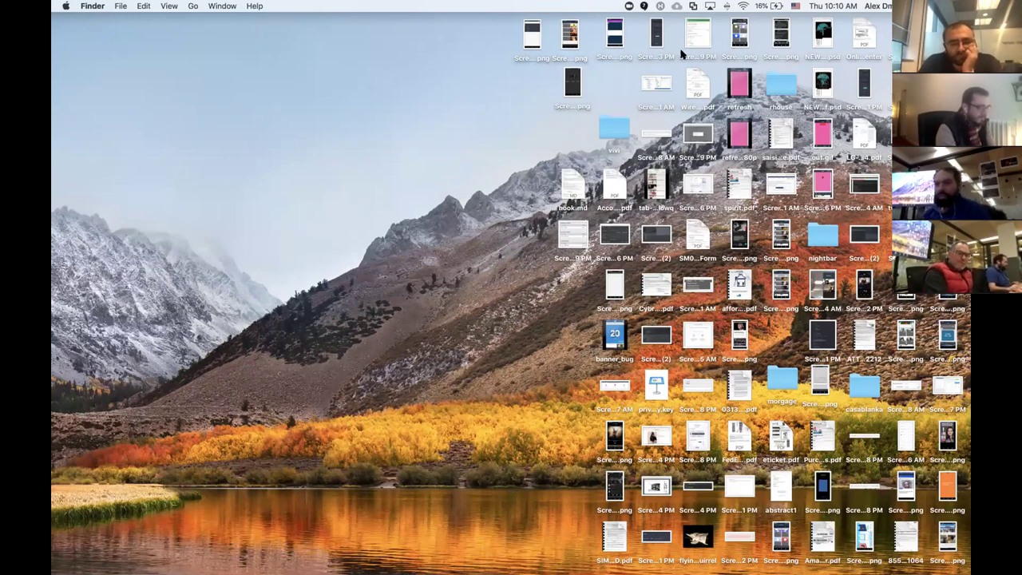
key("super+Tab")
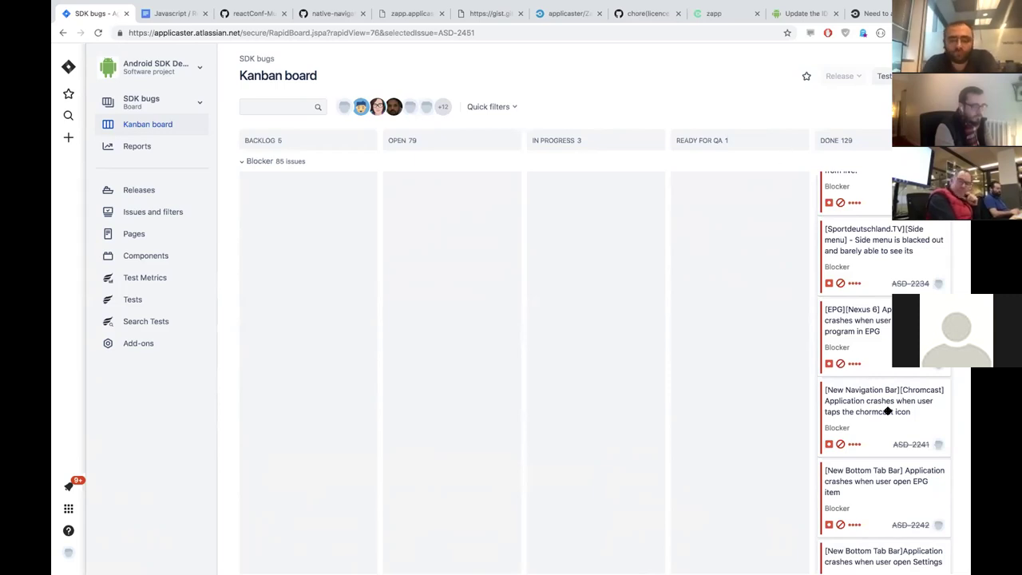
scroll(887, 410, "down", 5)
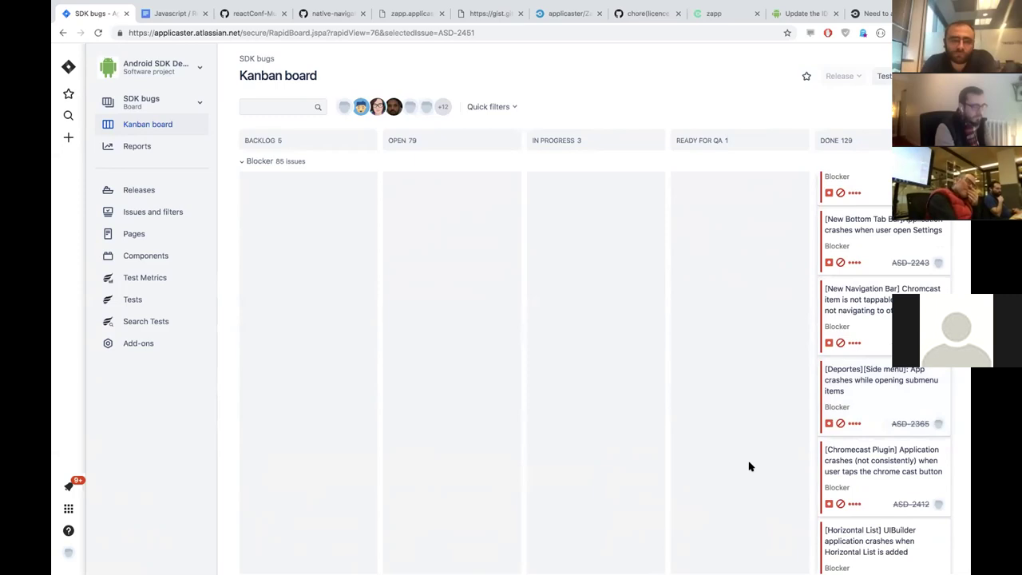
scroll(749, 466, "down", 2)
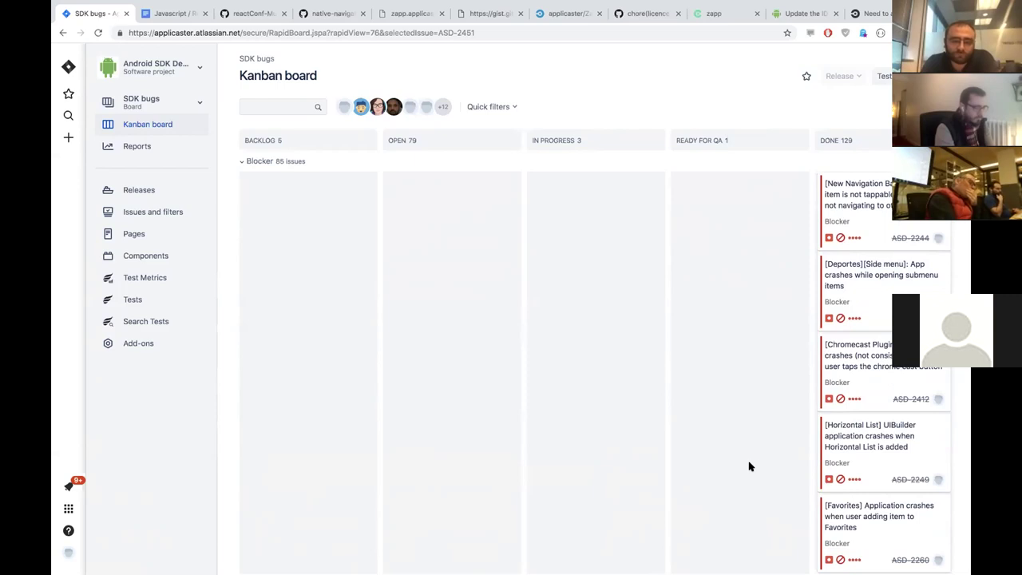
scroll(760, 474, "down", 1)
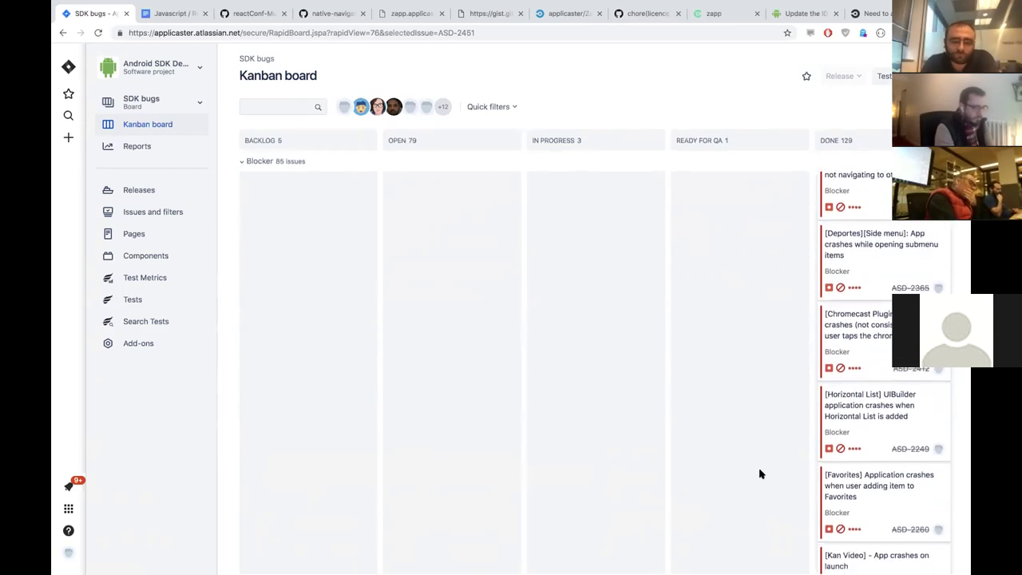
scroll(760, 474, "down", 2)
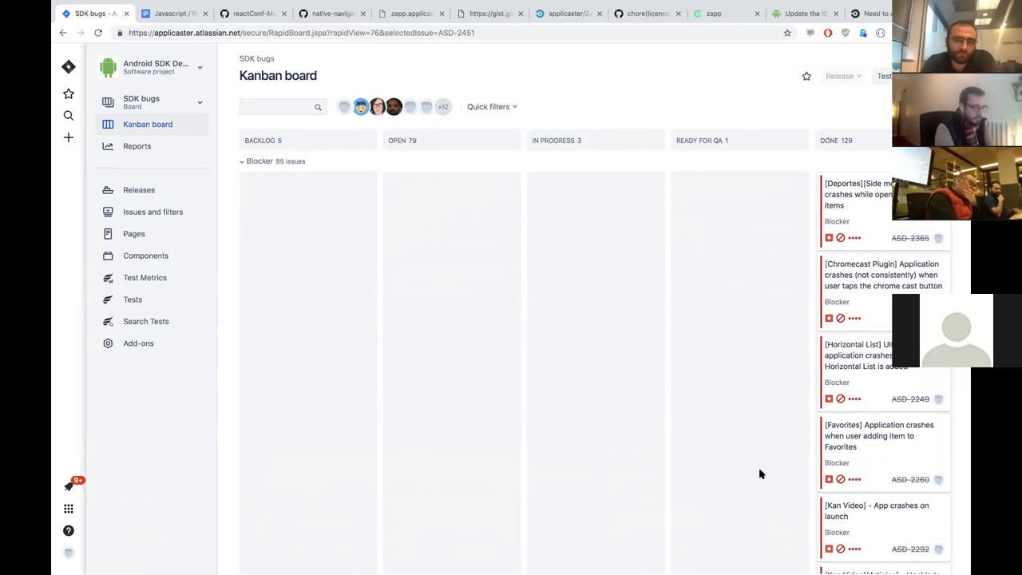
scroll(760, 474, "down", 1)
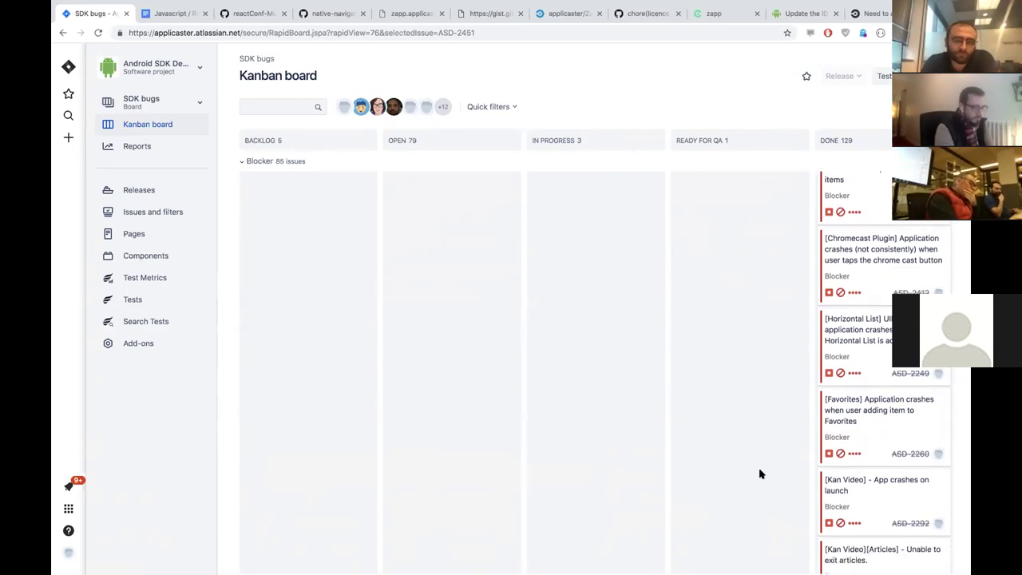
scroll(760, 474, "down", 6)
scroll(760, 474, "down", 2)
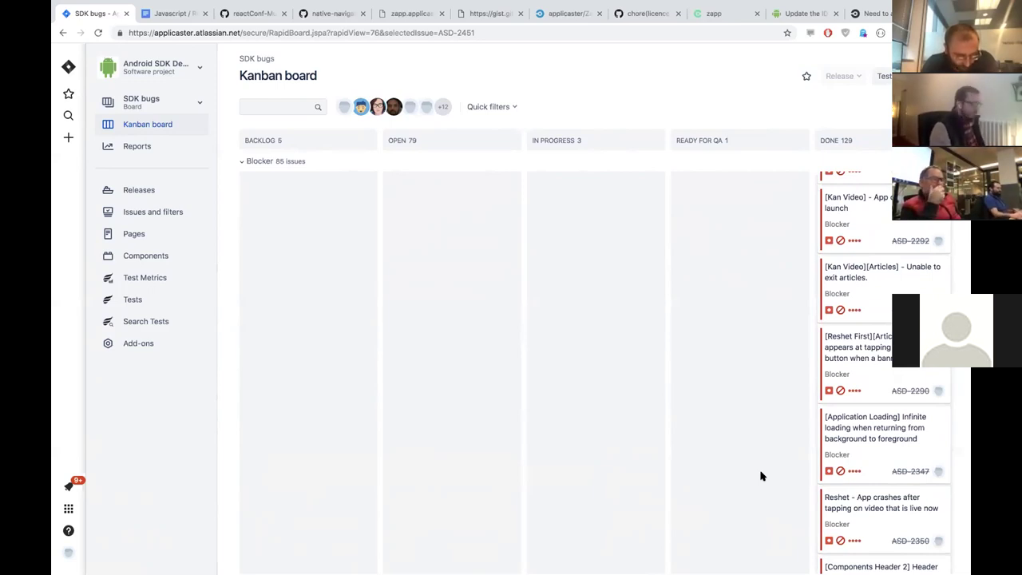
scroll(759, 474, "down", 5)
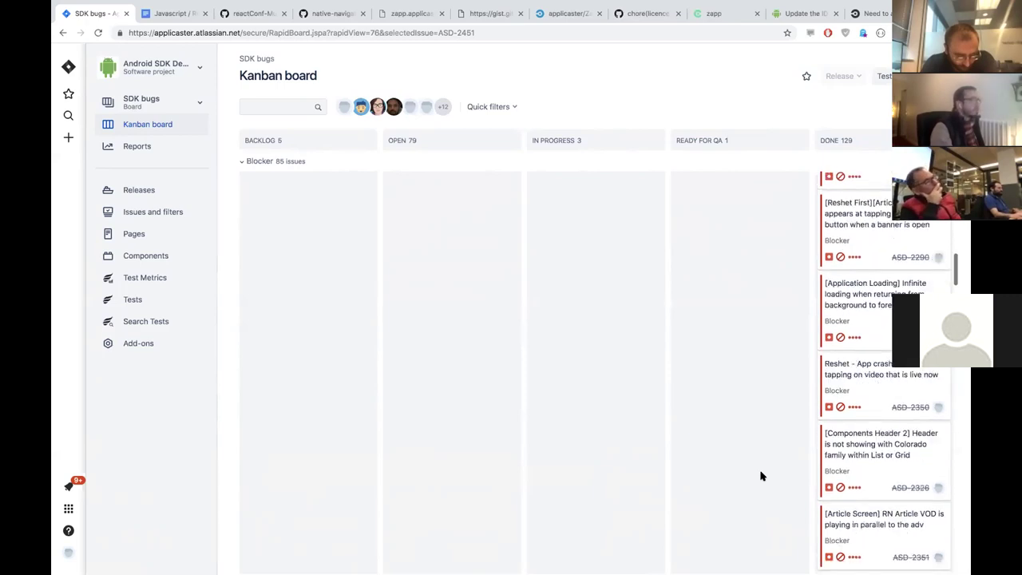
scroll(868, 452, "down", 1)
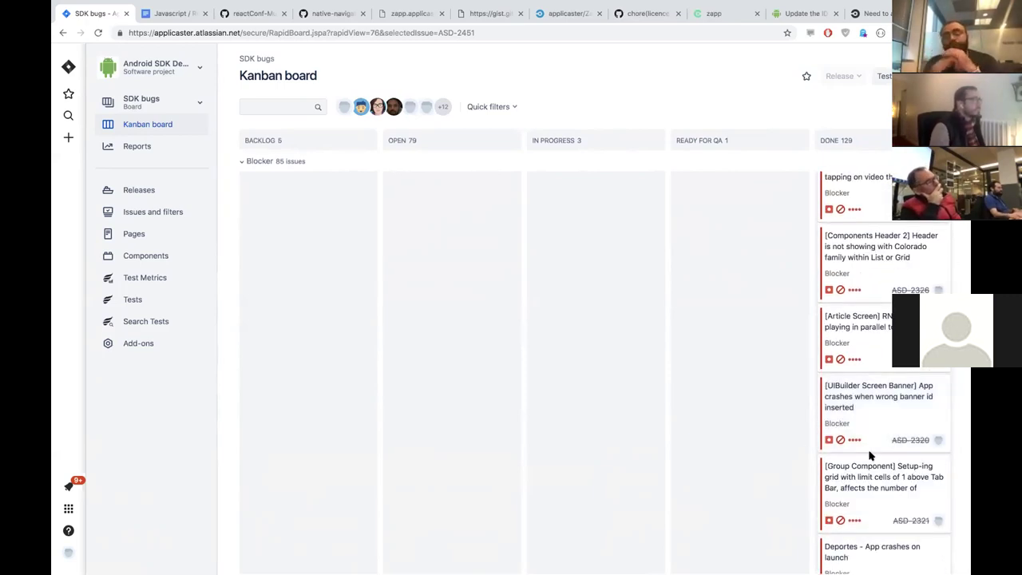
scroll(879, 442, "down", 1)
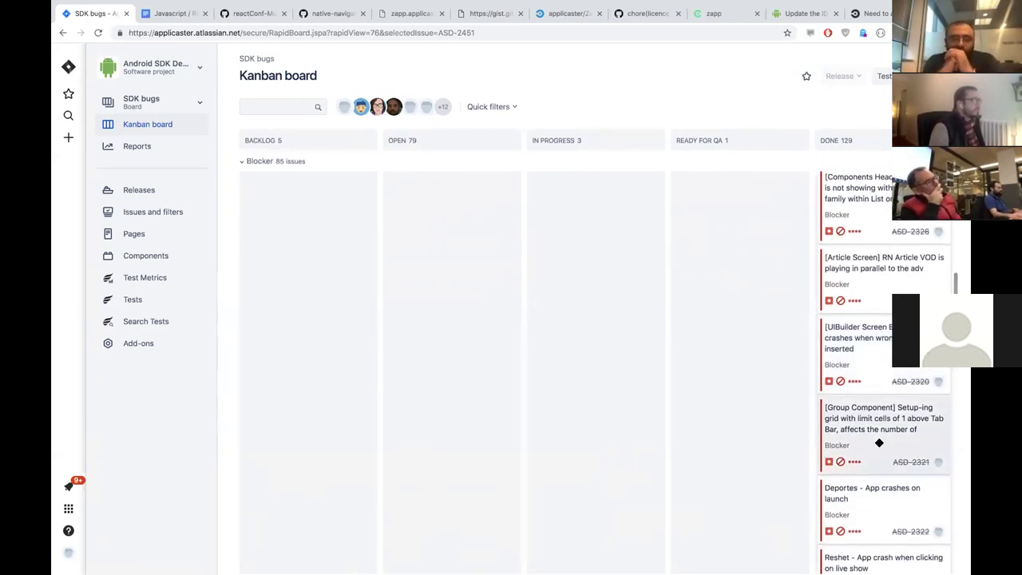
scroll(877, 440, "down", 1)
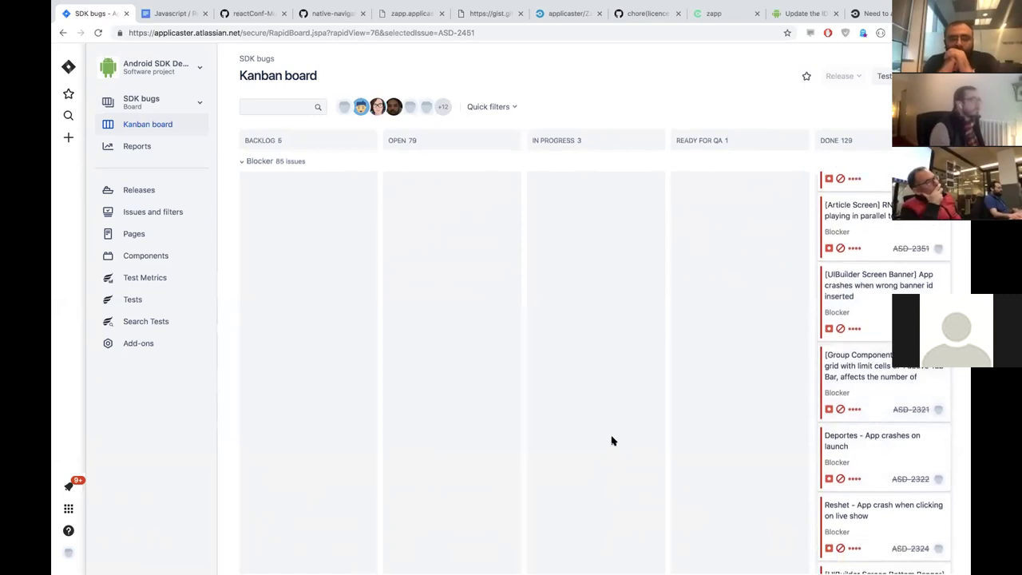
Examine the first screenshot attached to bottom banner issue ISD-344 on the iOS SDK issues board and close the issue.
key("ctrl+Left")
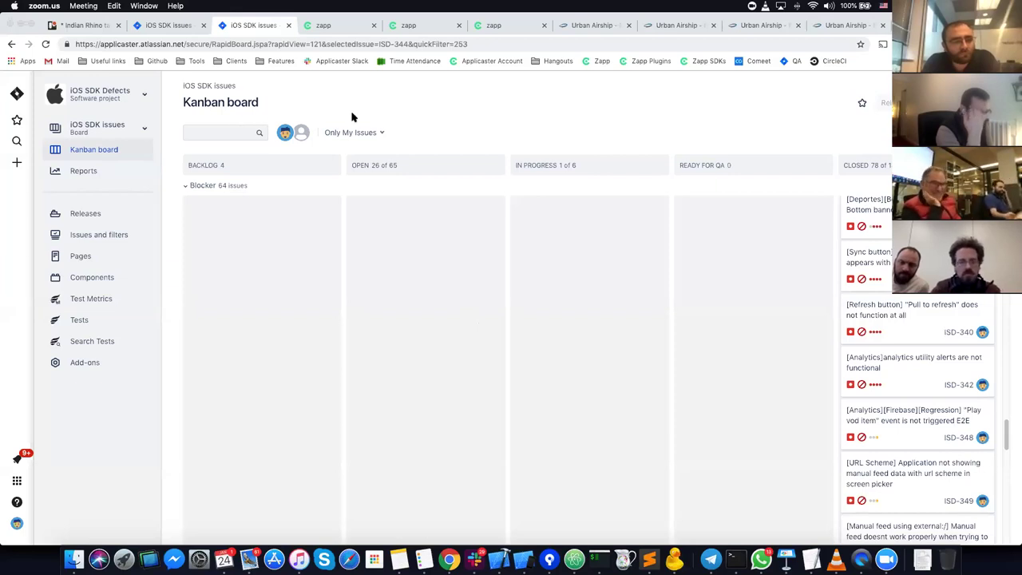
left_click(170, 28)
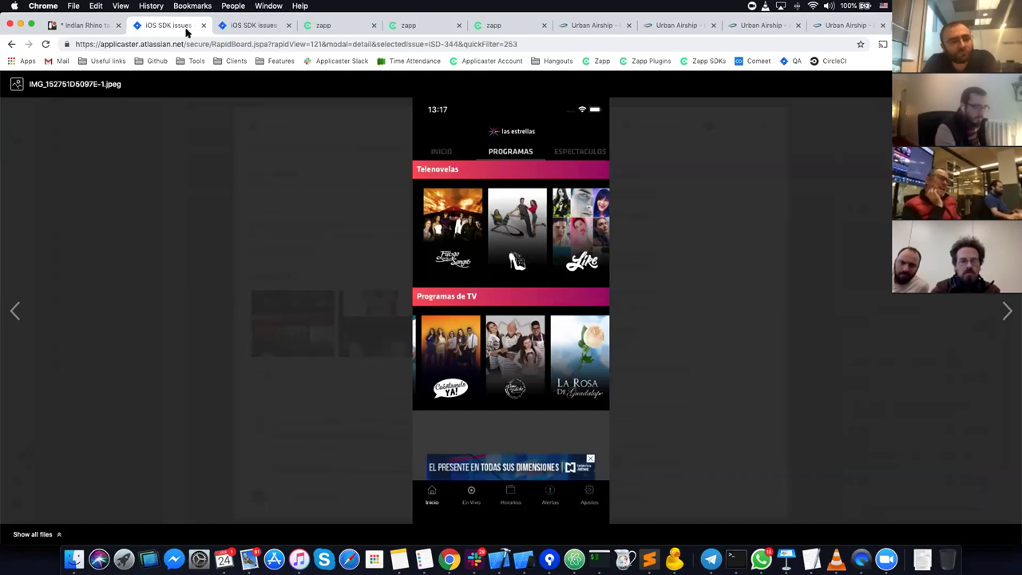
mouse_move(594, 350)
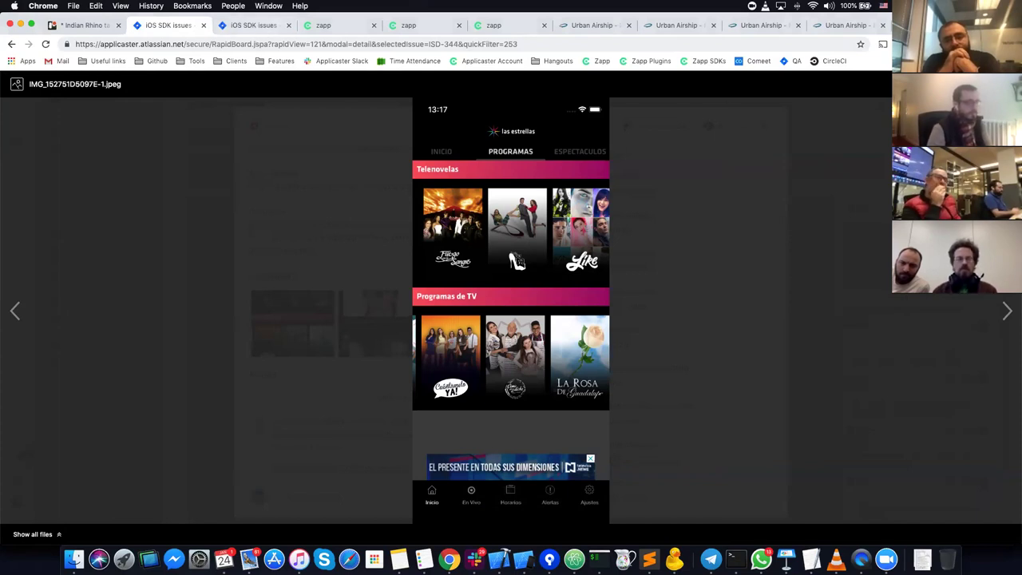
left_click(743, 231)
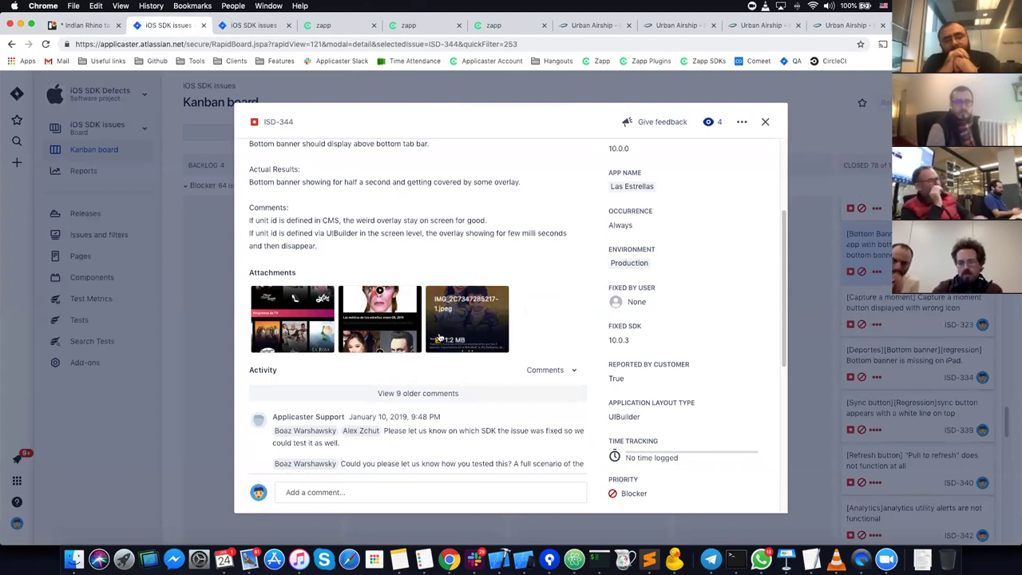
left_click(303, 322)
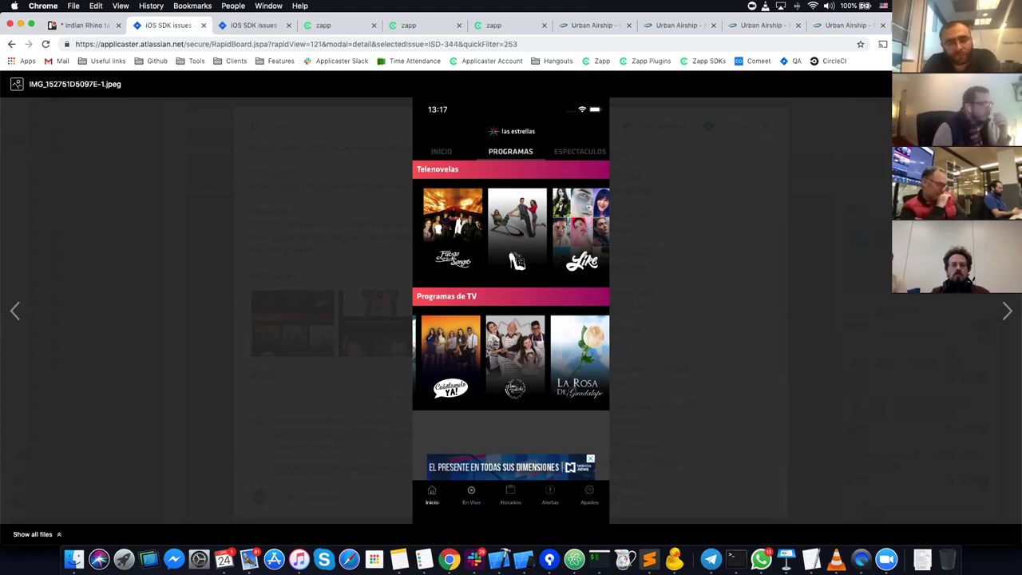
left_click(822, 266)
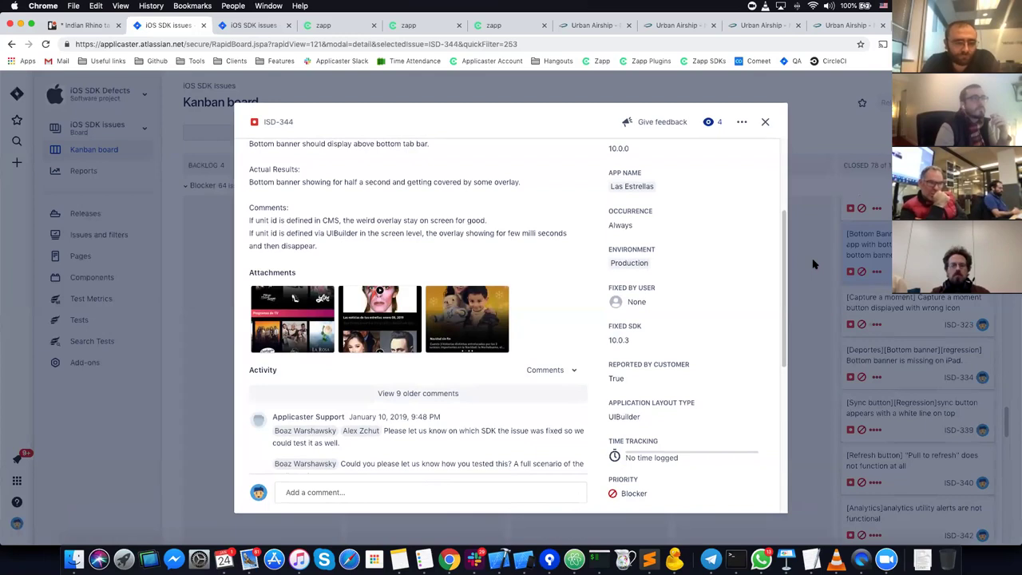
left_click(822, 192)
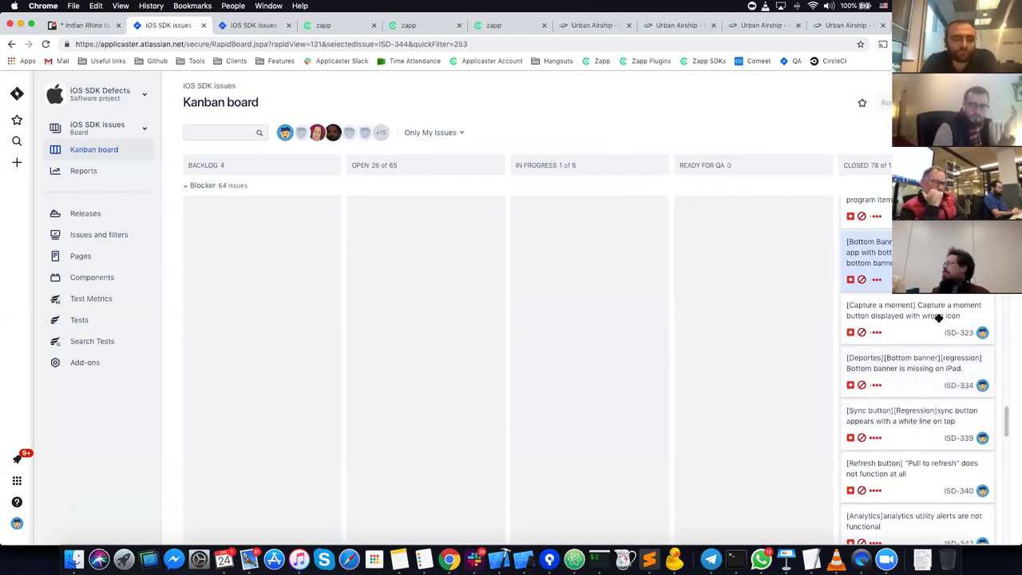
Open sync button issue ISD-339, view its first attached screenshot, and return to the Kanban board.
left_click(930, 428)
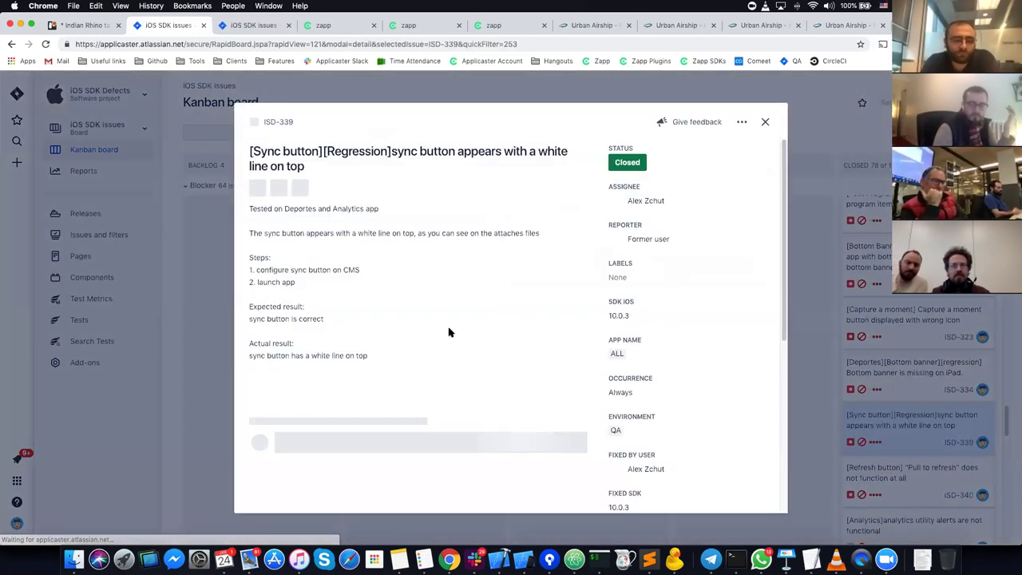
scroll(375, 383, "down", 1)
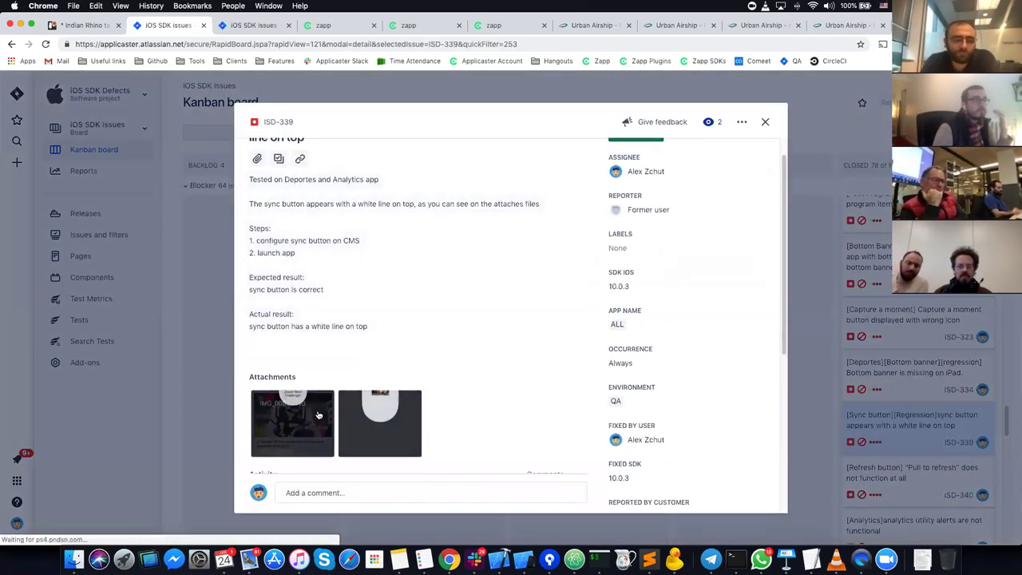
left_click(322, 409)
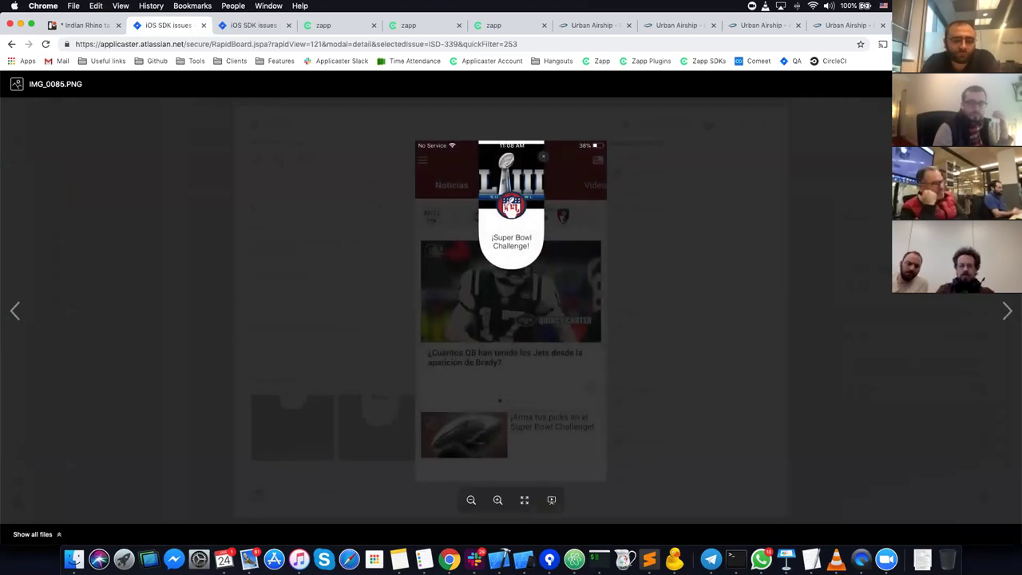
left_click(783, 222)
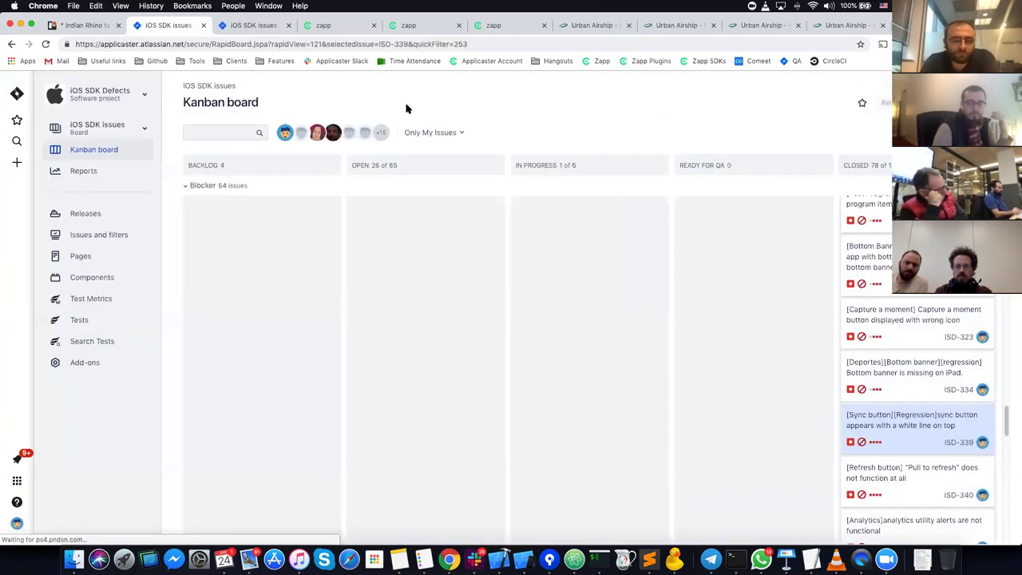
left_click(391, 100)
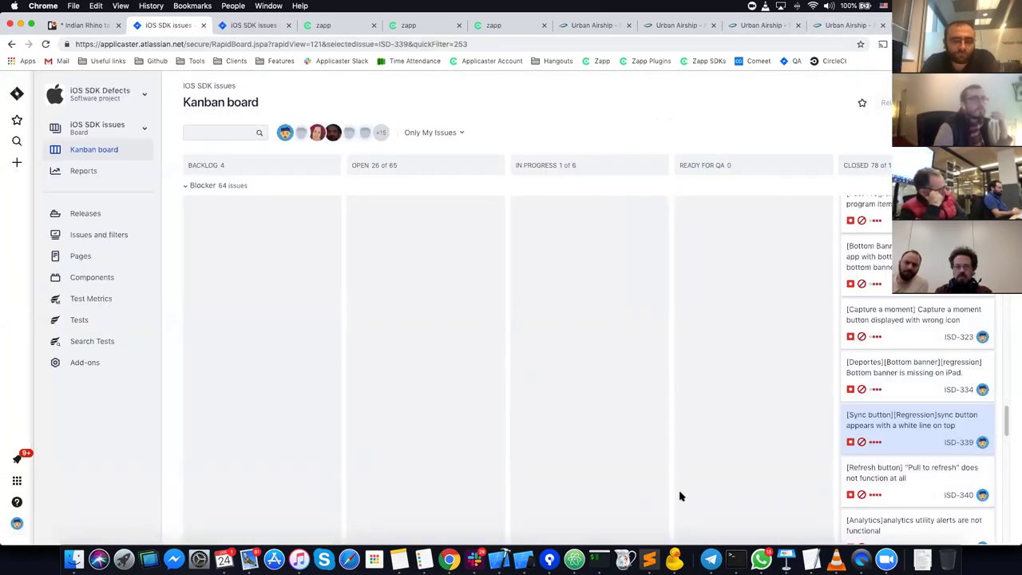
Switch to the indian_rhino.key presentation in Keynote and show the SDK 10.2.0 slide.
key("super+Tab")
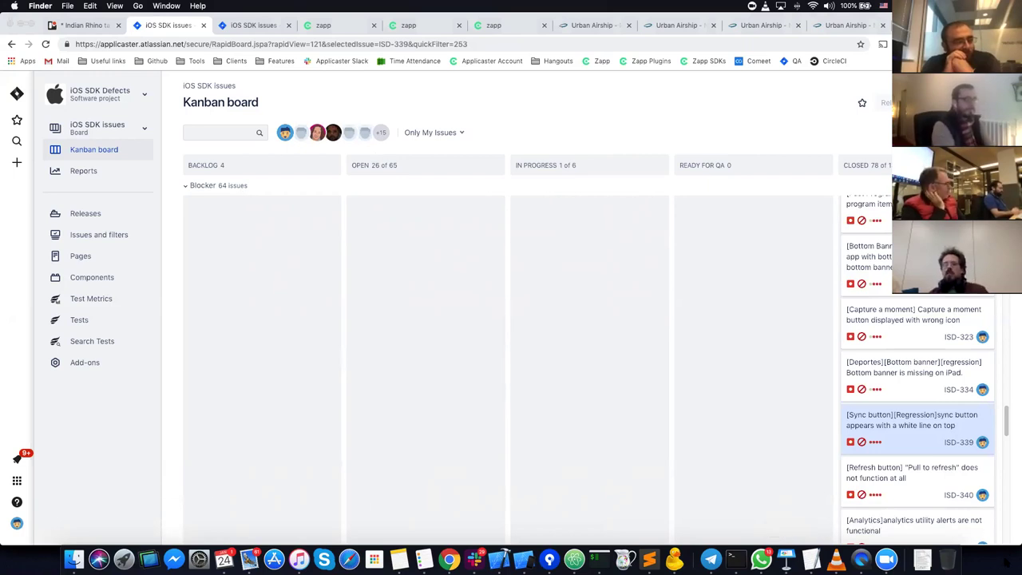
key("super+Tab")
key("super+Tab")
key("super+Tab")
key("super+Tab")
key("super+Tab")
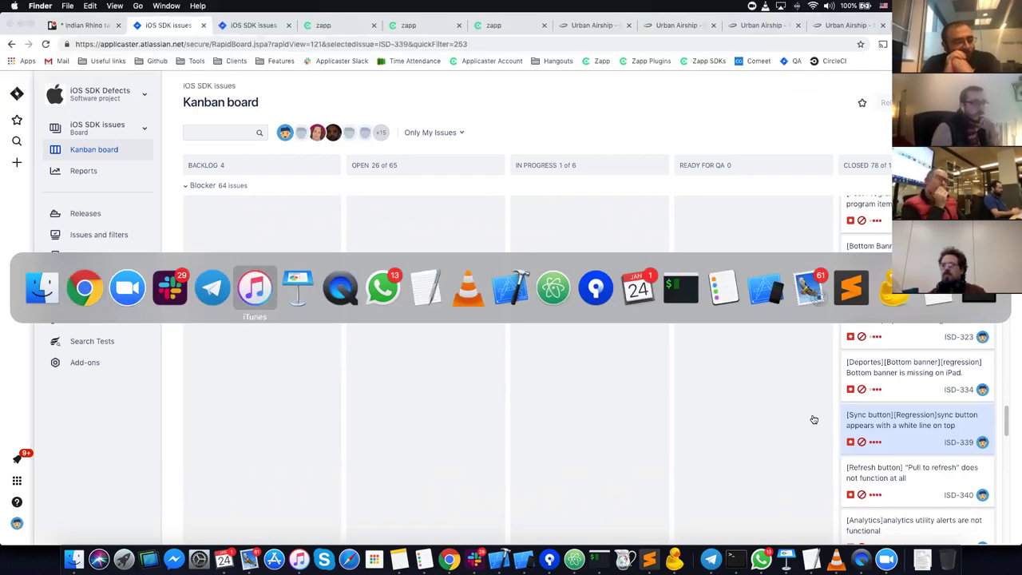
key("super+Tab")
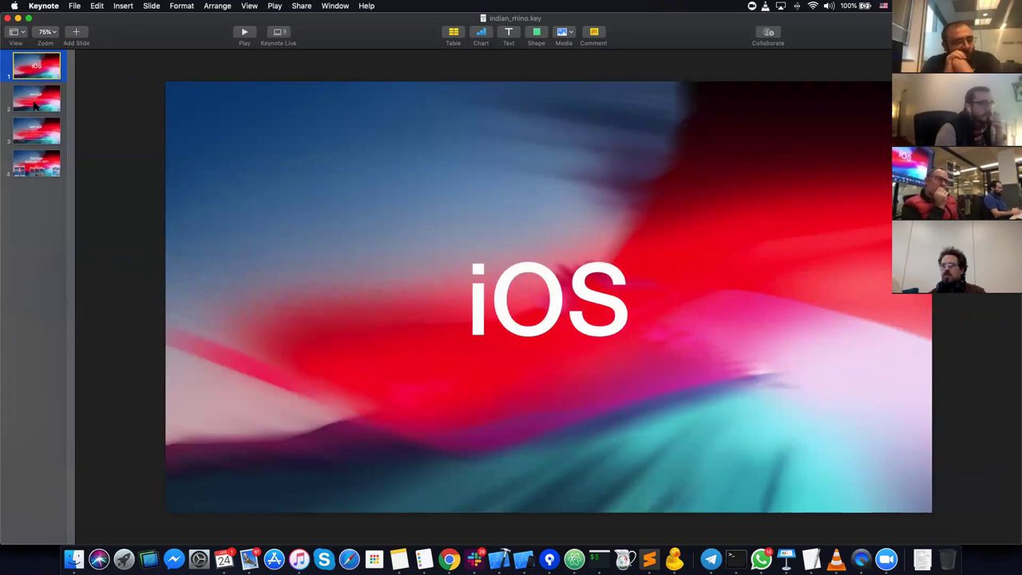
left_click(35, 105)
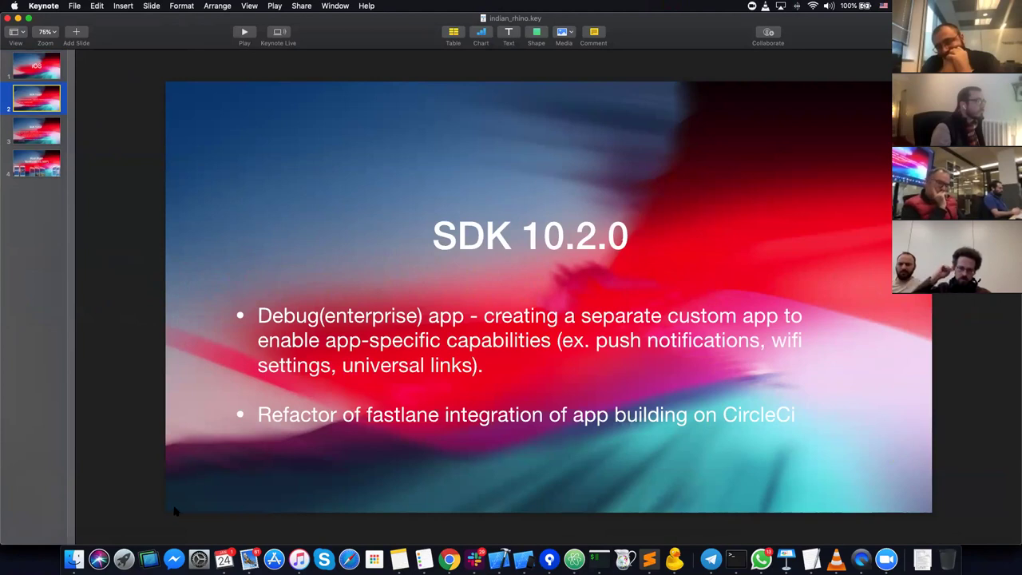
Switch back to Chrome and move its window down to uncover the top of the Keynote window.
key("super+Tab")
key("super+Tab")
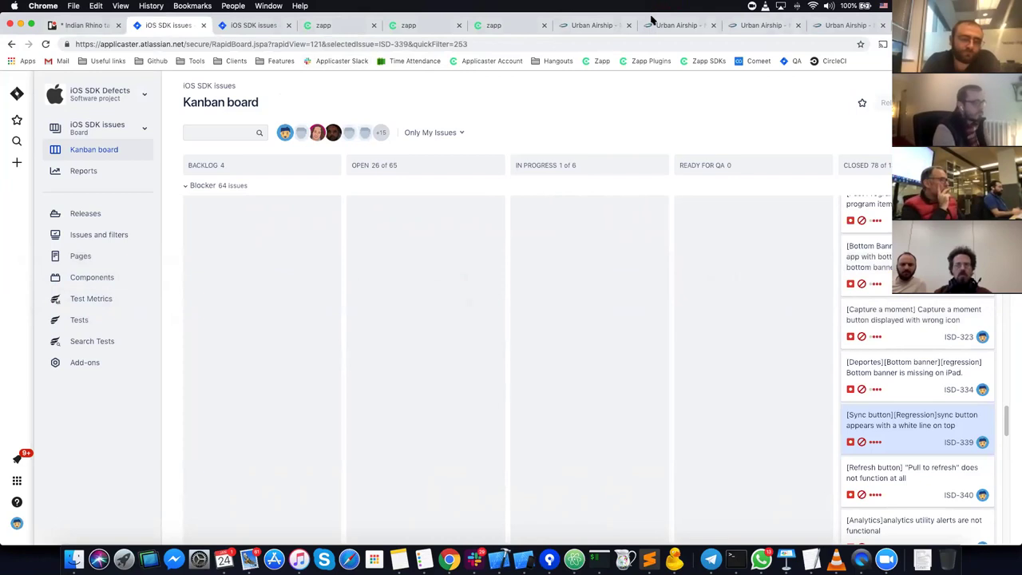
left_click_drag(651, 19, 664, 90)
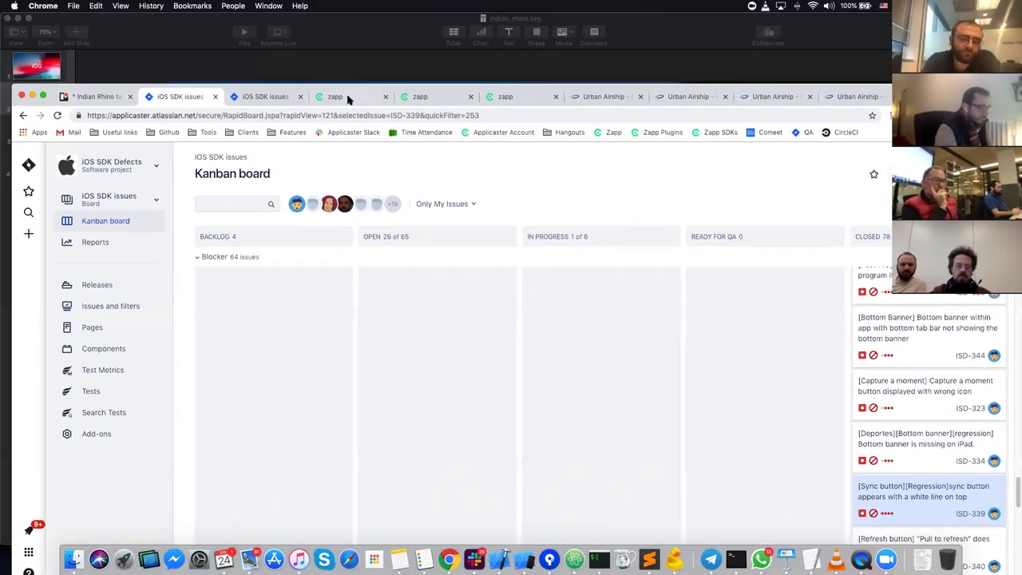
Look through the three open zapp pages: the iOS app version list, SDK Versions and the Televisa Deportes plugins.
left_click(348, 97)
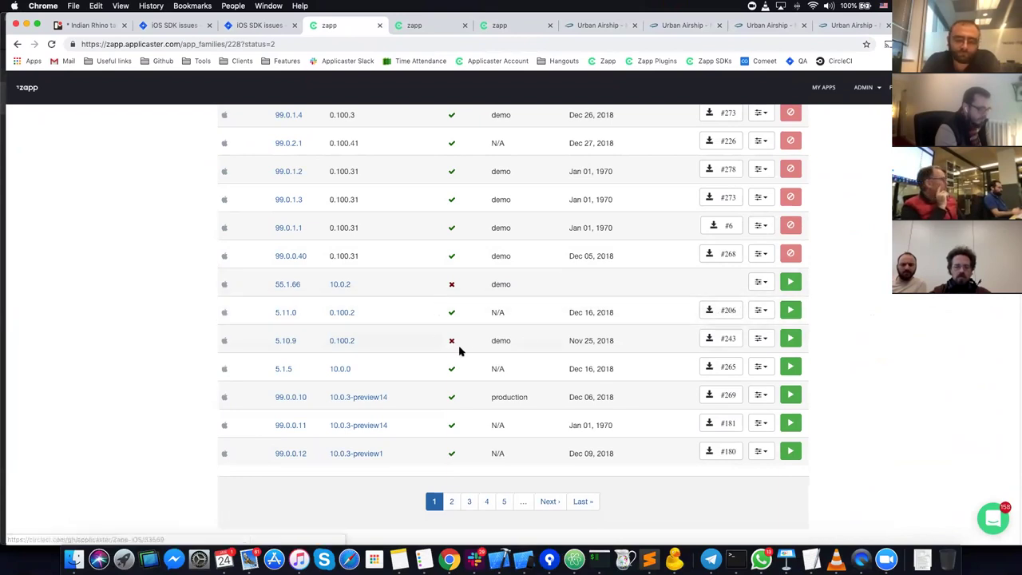
scroll(471, 239, "up", 2)
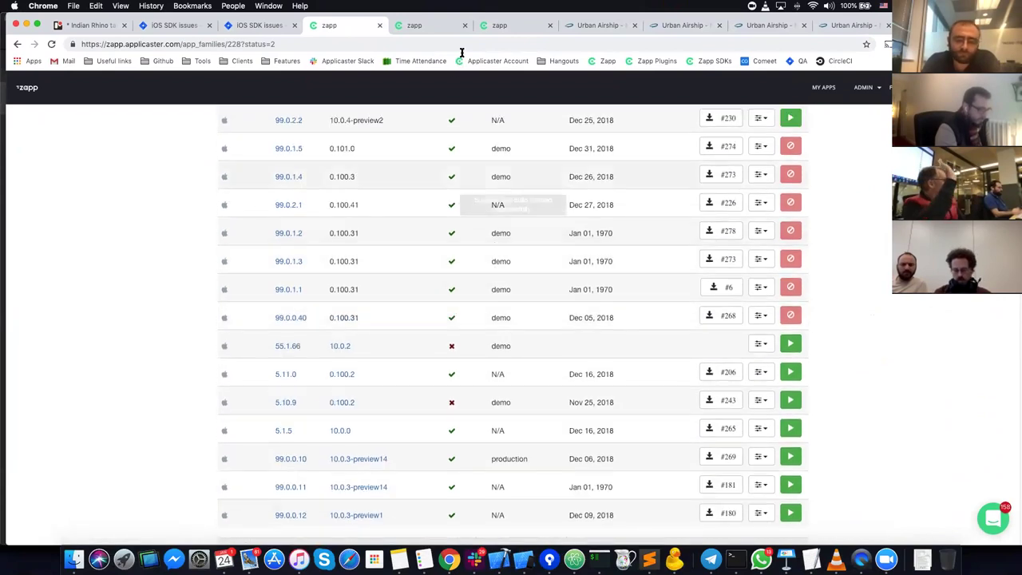
left_click(429, 28)
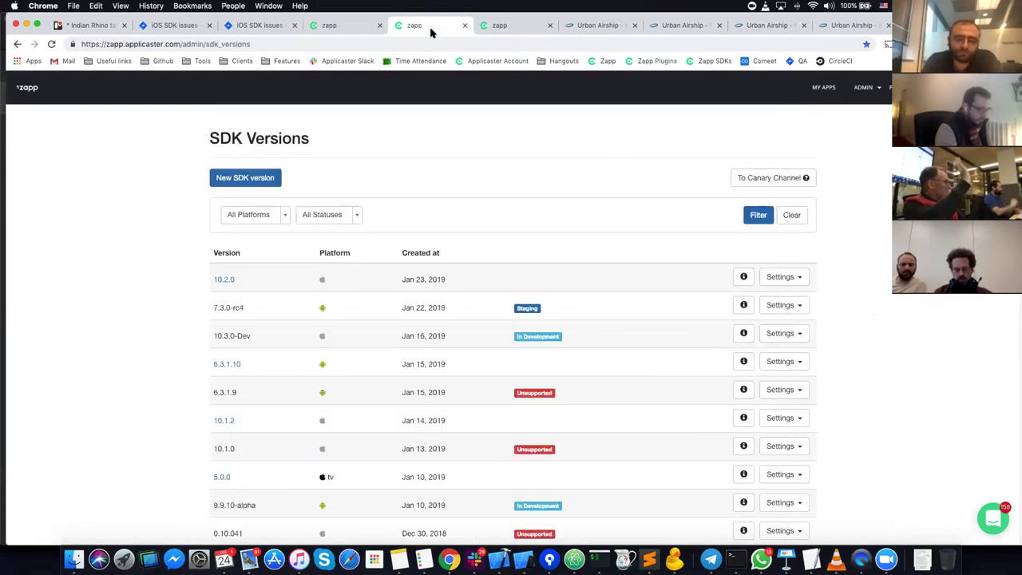
left_click(495, 26)
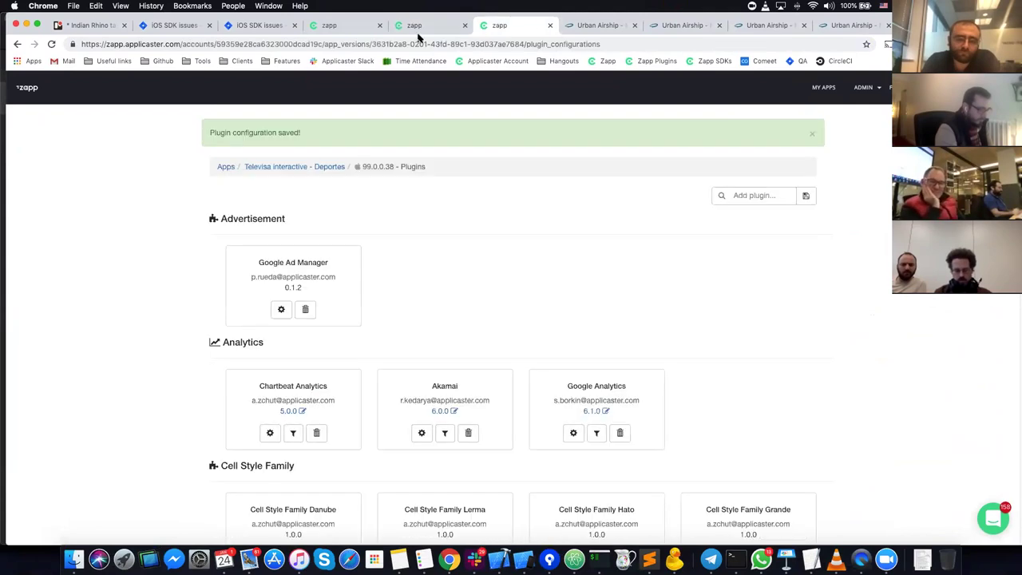
From the Televisa interactive - Deportes version list, open the UrbanAirship plugin configuration of iOS version 99.0.0.38.
left_click(325, 170)
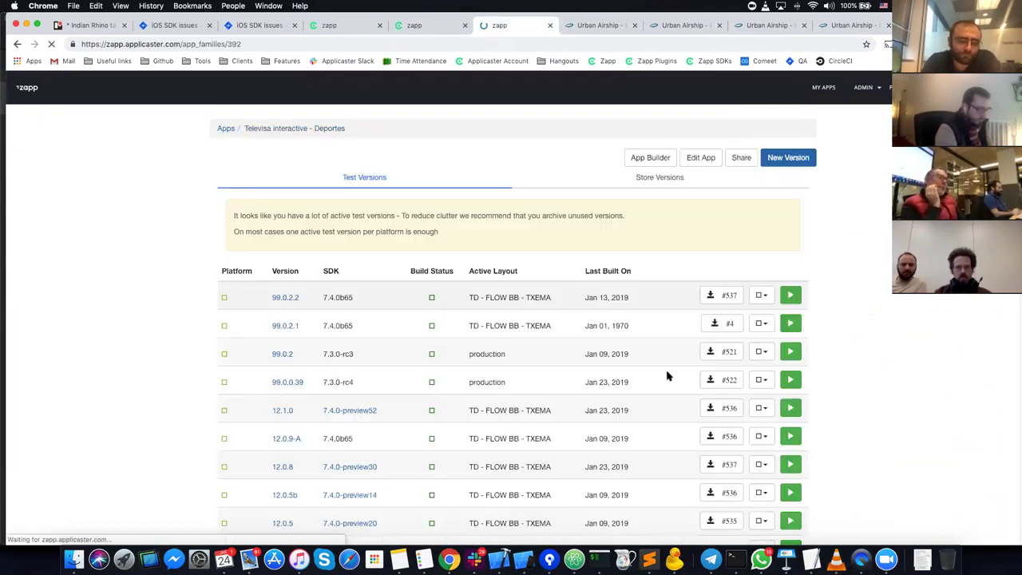
scroll(623, 363, "down", 5)
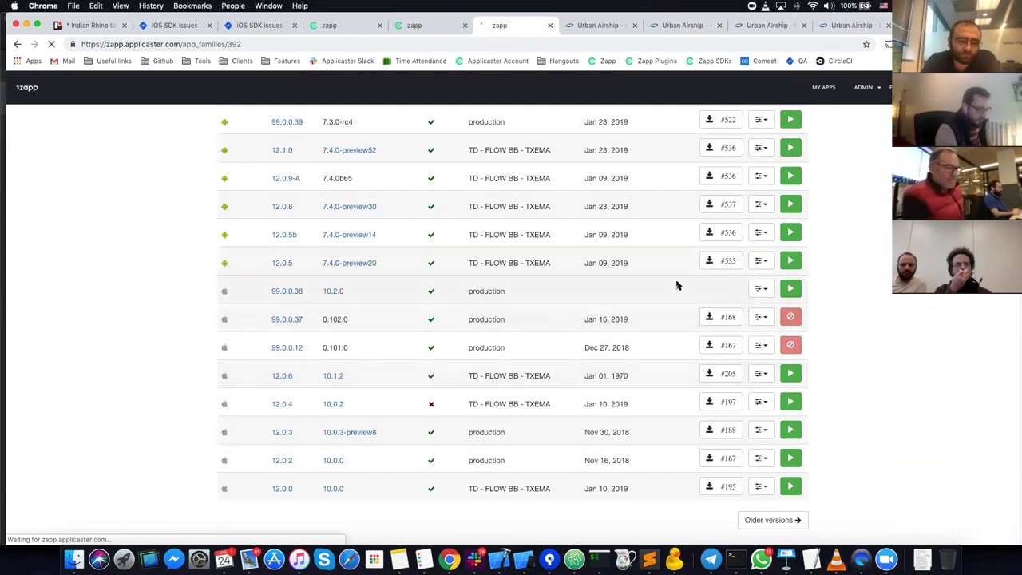
left_click(758, 289)
left_click(734, 364)
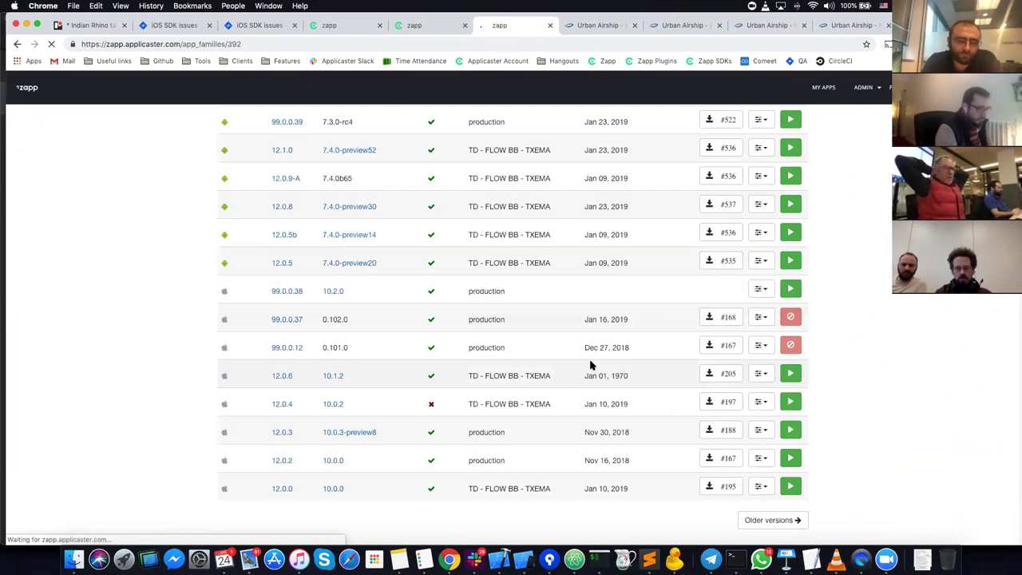
scroll(415, 402, "down", 15)
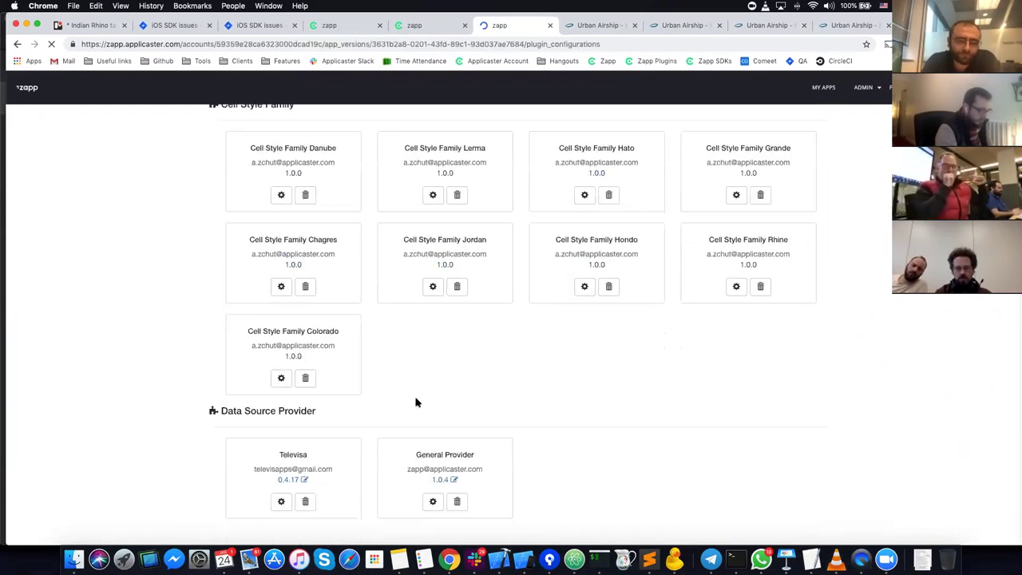
left_click(281, 501)
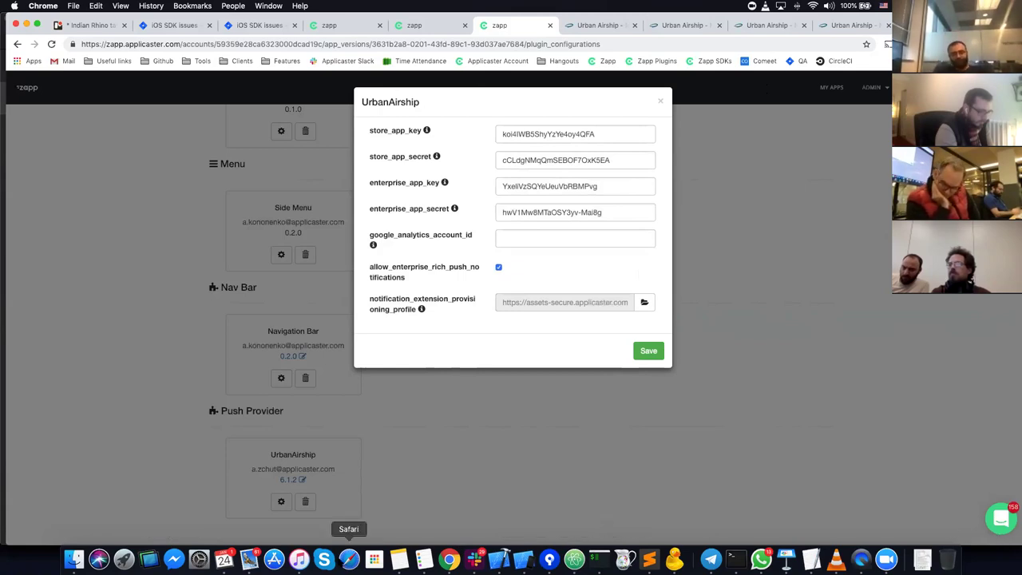
Switch to QuickTime Player and play the Step4.mov recording.
key("super+Tab")
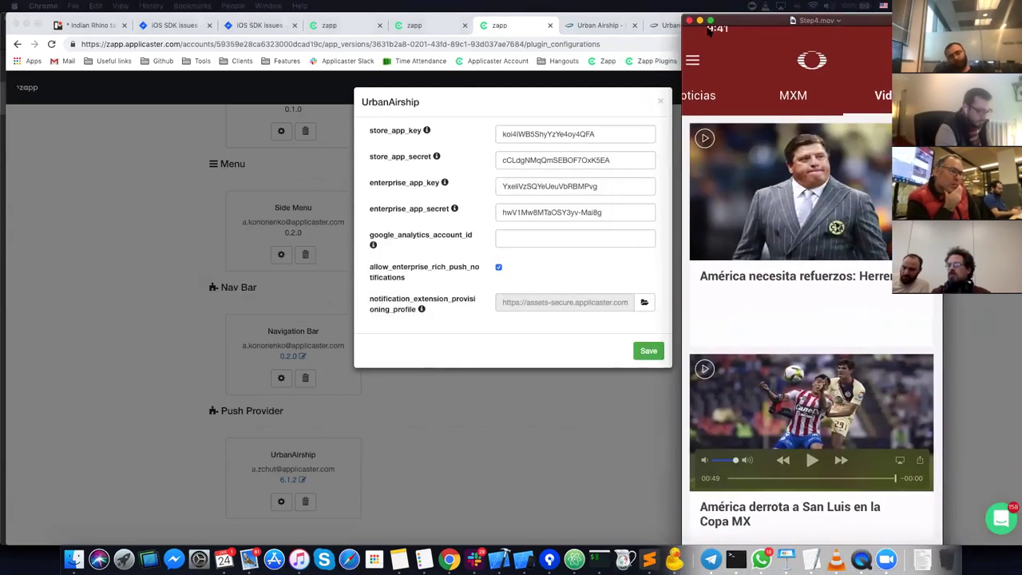
left_click(804, 433)
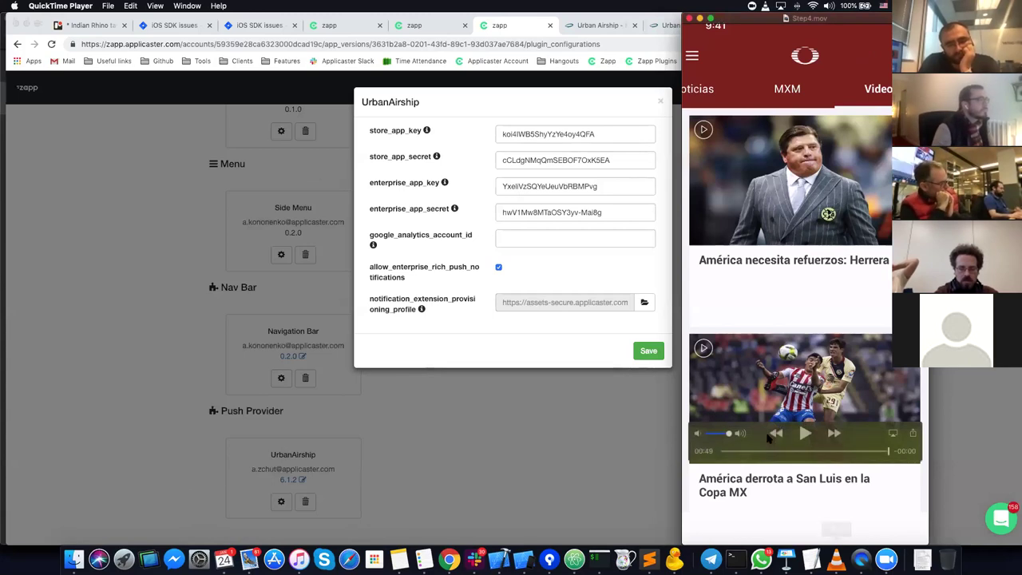
left_click(805, 432)
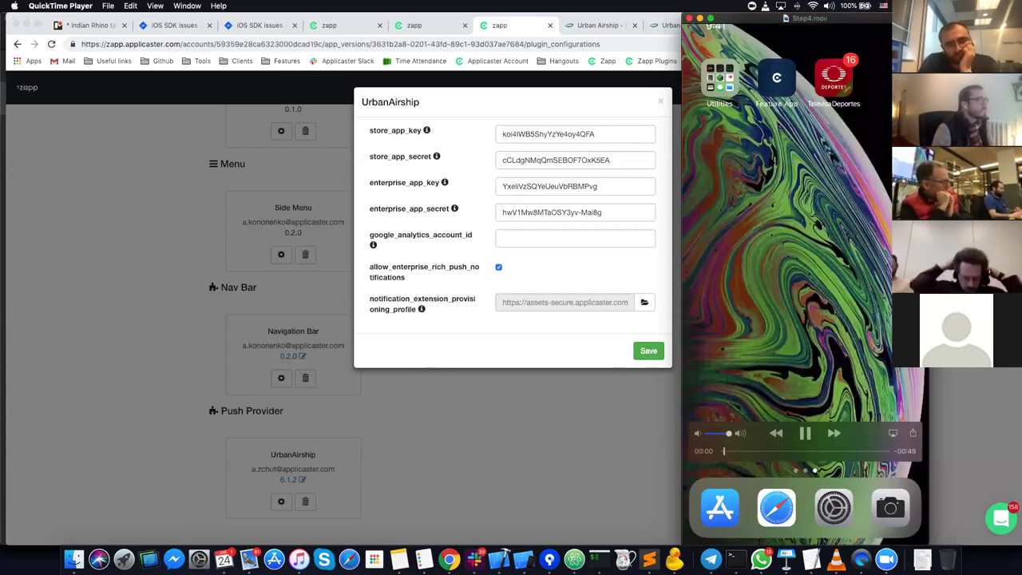
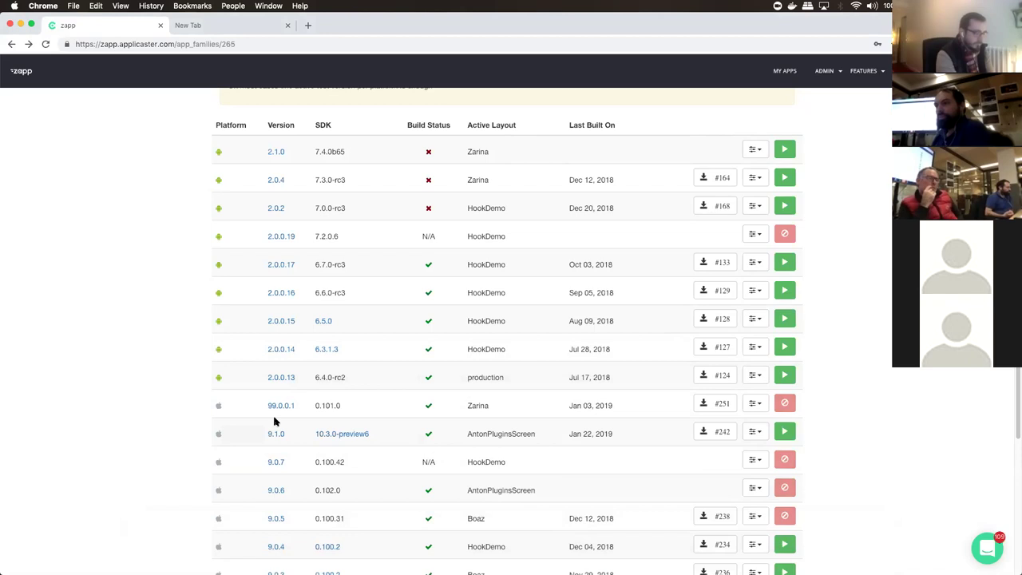
Search the zapp version list for "9.1." to locate iOS version 9.1.0.
scroll(338, 452, "down", 1)
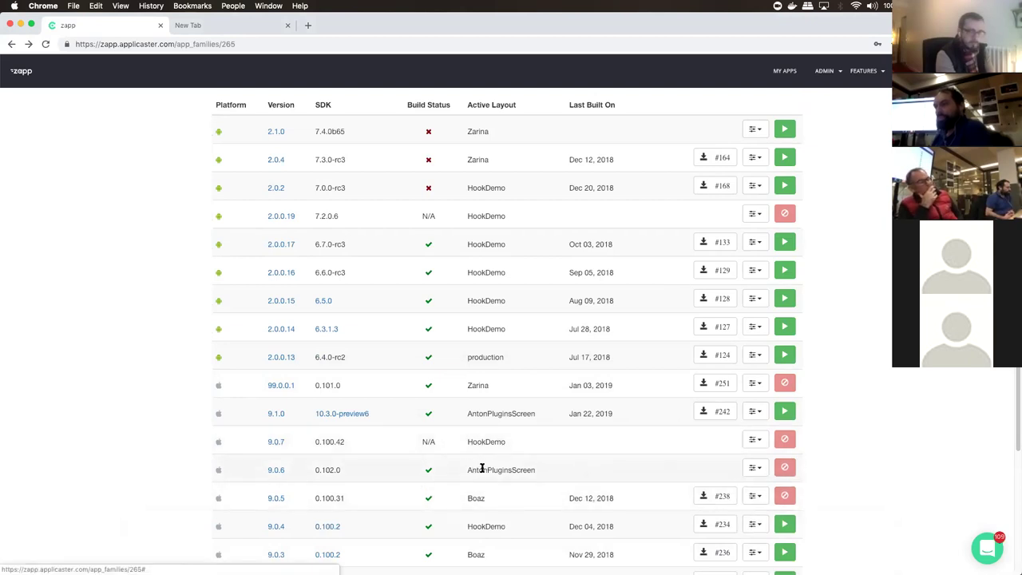
scroll(340, 466, "down", 1)
key("super+f")
type("9.1.")
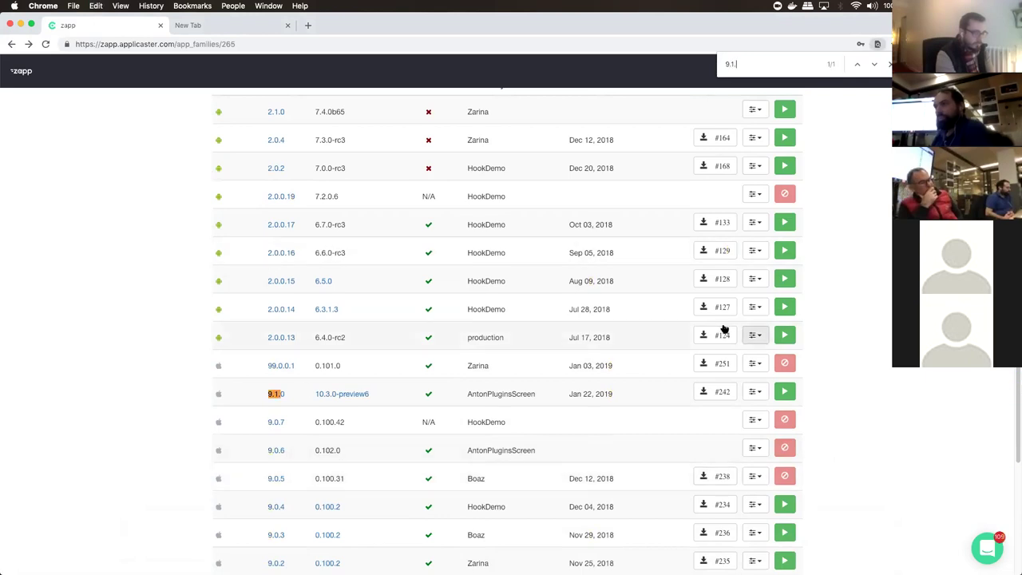
Open the build options for iOS version 9.1.0 and enable Build Development Project under the plugin developer options.
left_click(786, 391)
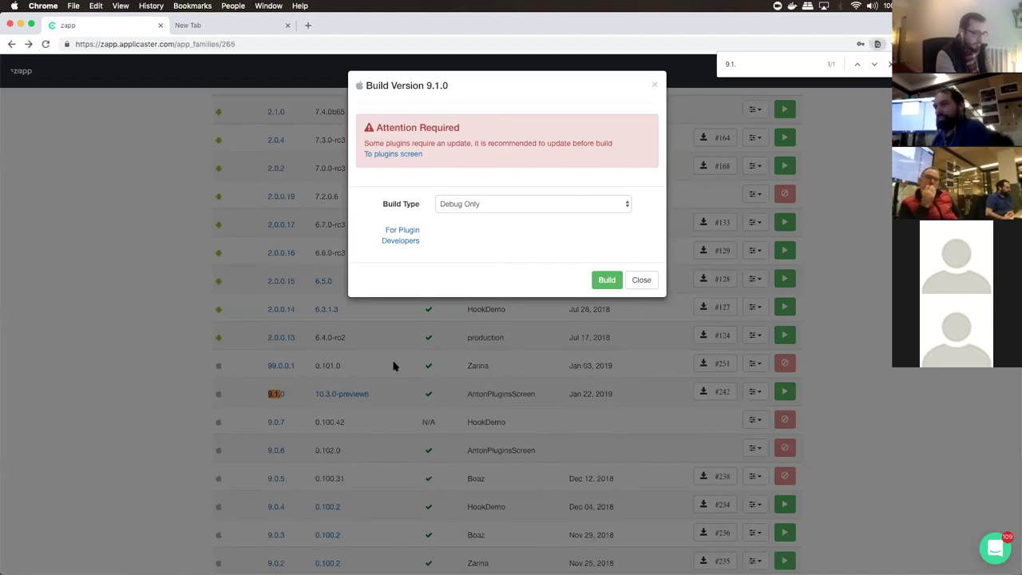
left_click(402, 233)
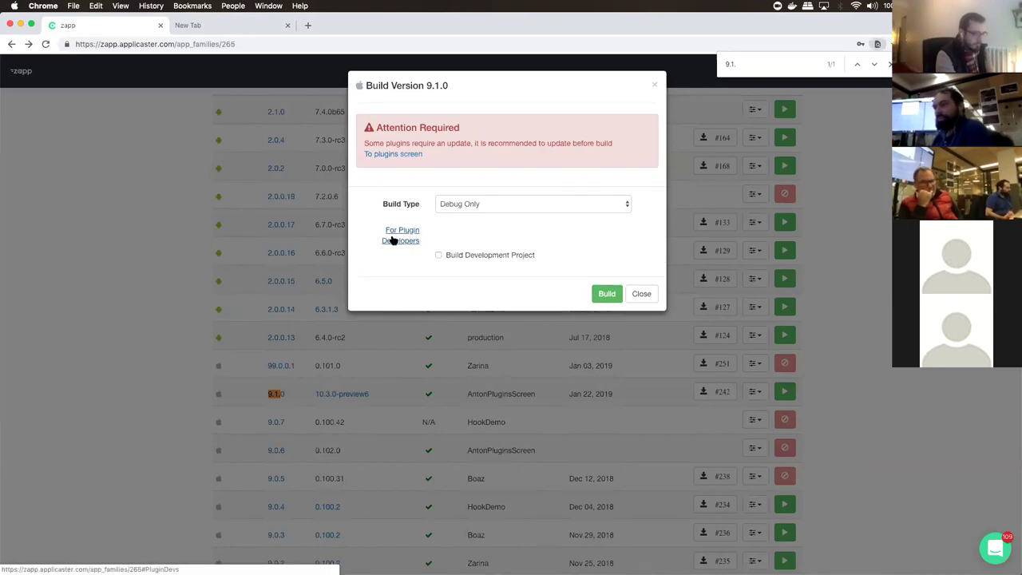
left_click(438, 255)
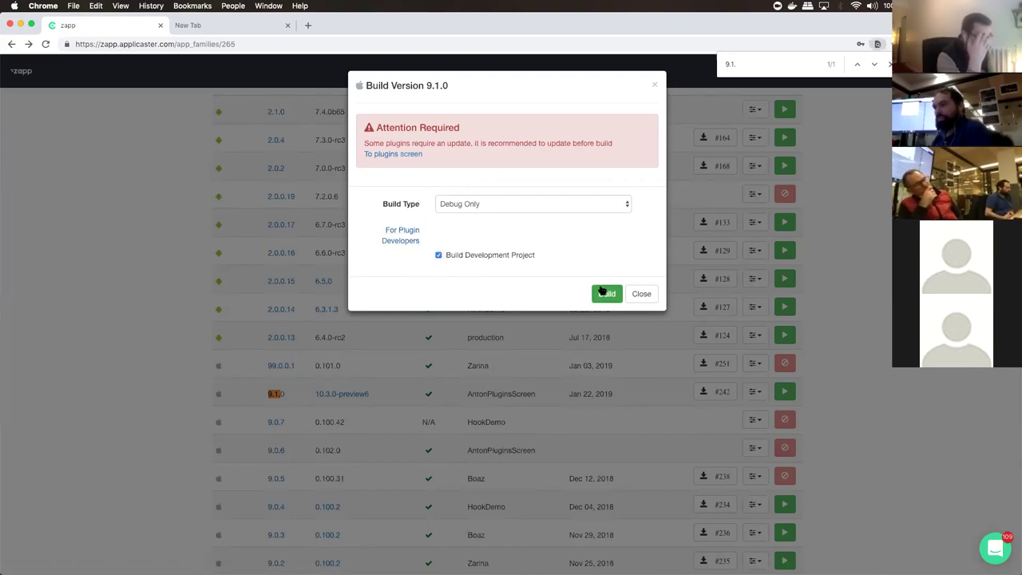
Try the Debug & Release build type with Build Development Project for version 9.1.0, and close the dialog without building.
left_click(473, 205)
left_click(477, 210)
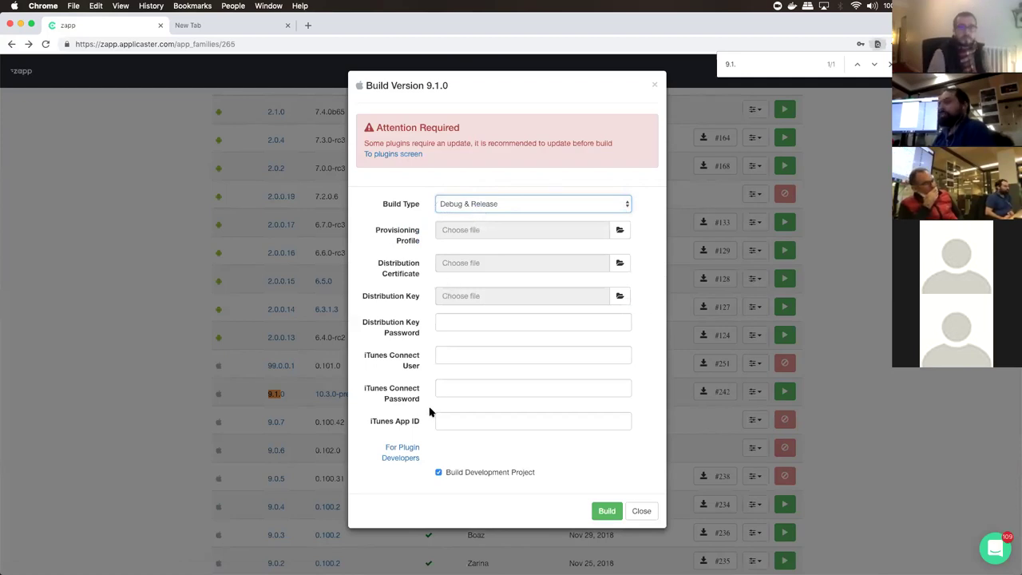
left_click(439, 473)
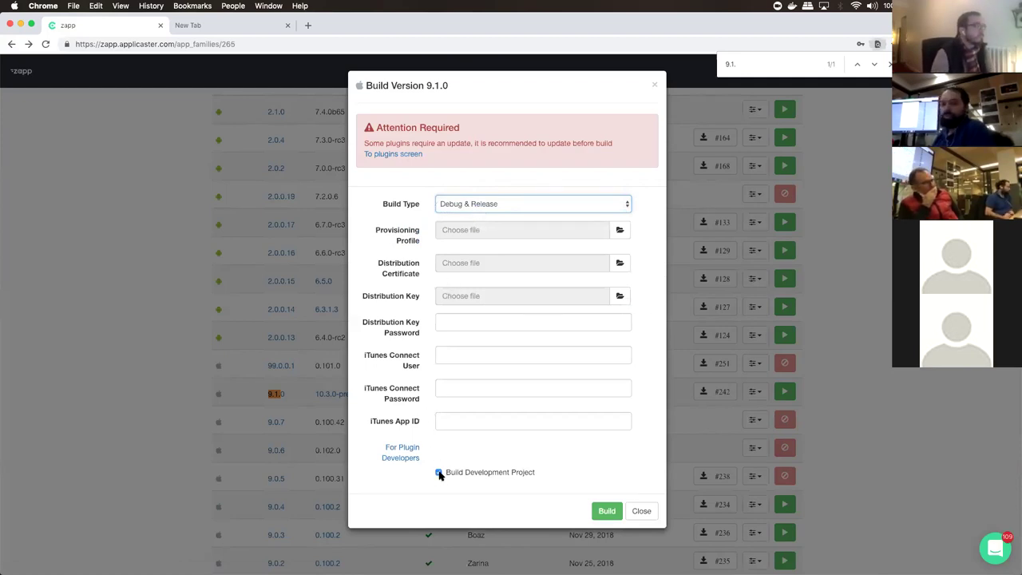
left_click(439, 473)
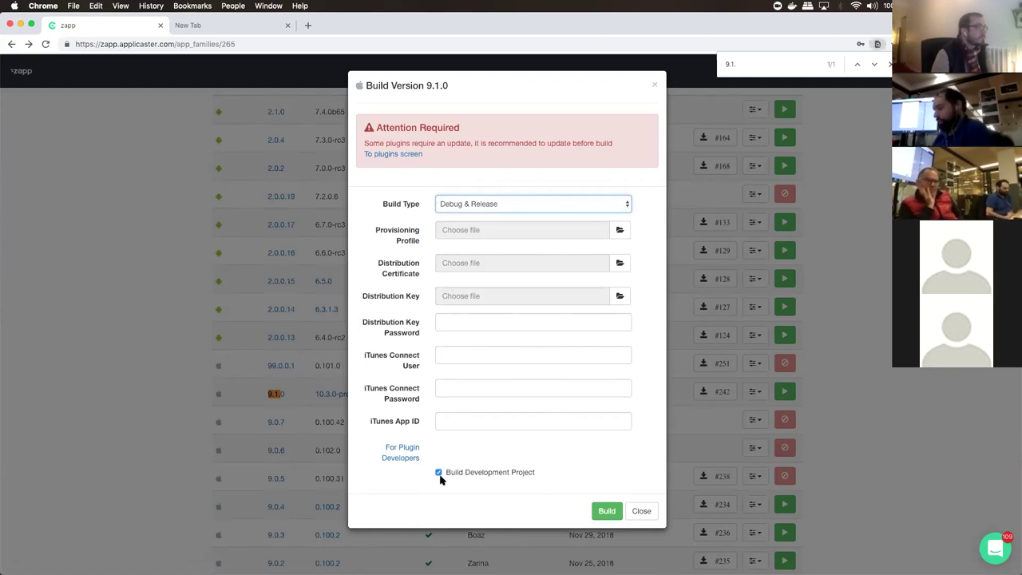
left_click(642, 511)
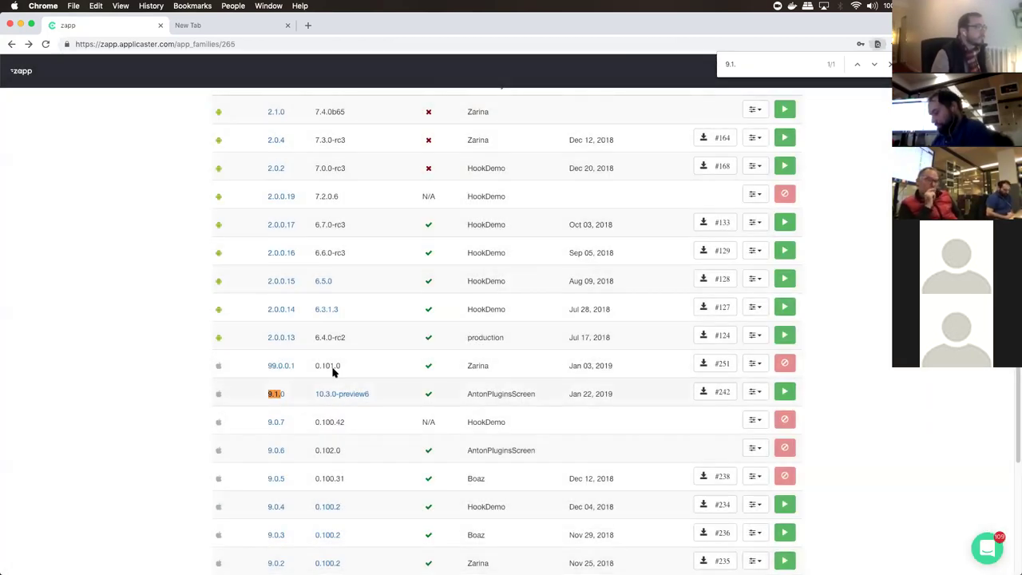
Show the download options of River version 9.1.0 build #242, including the Development Project, and close them.
left_click(706, 392)
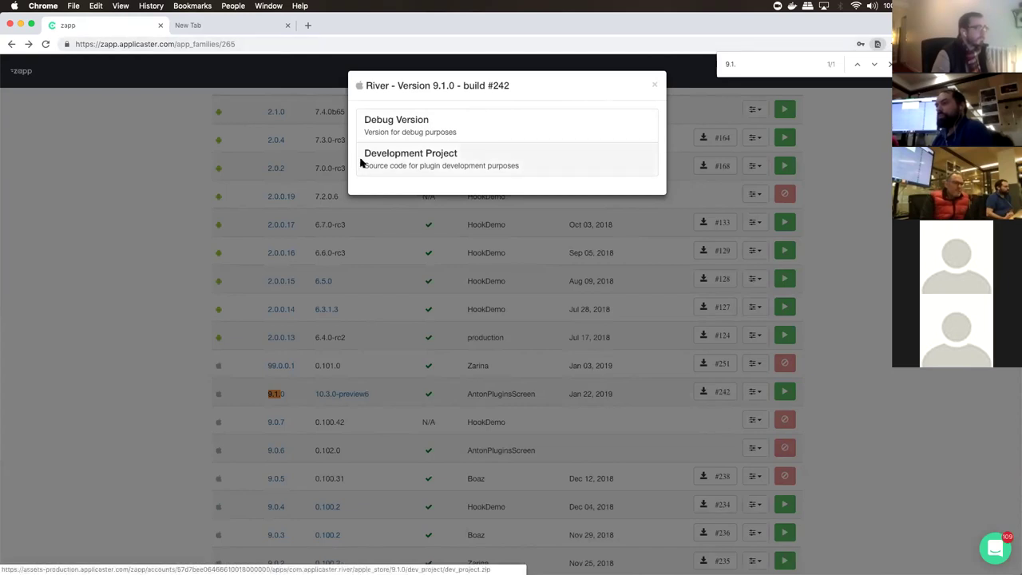
left_click(159, 281)
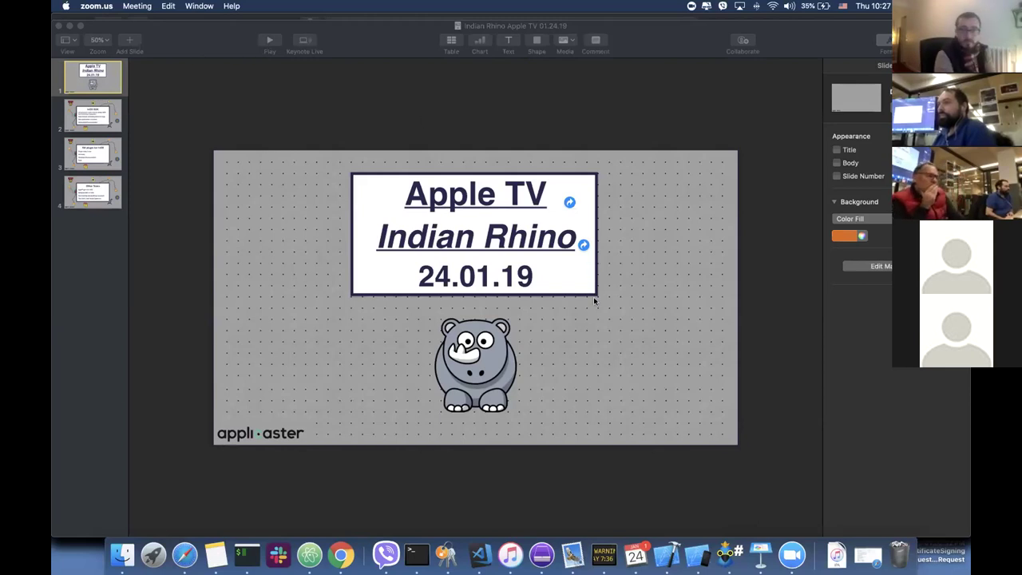
Start the slideshow of the Indian Rhino Apple TV 01.24.19 presentation in Keynote.
left_click(269, 41)
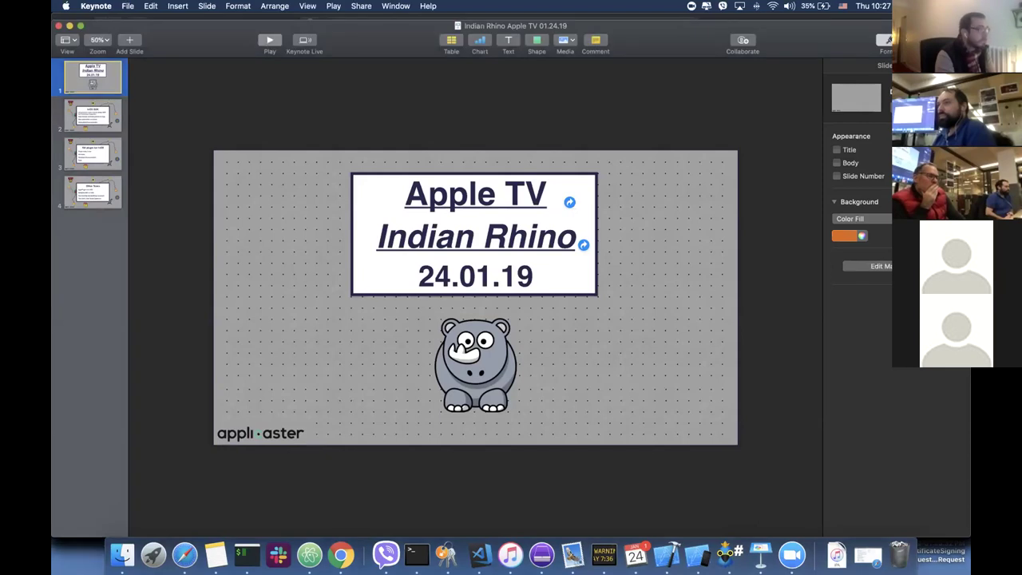
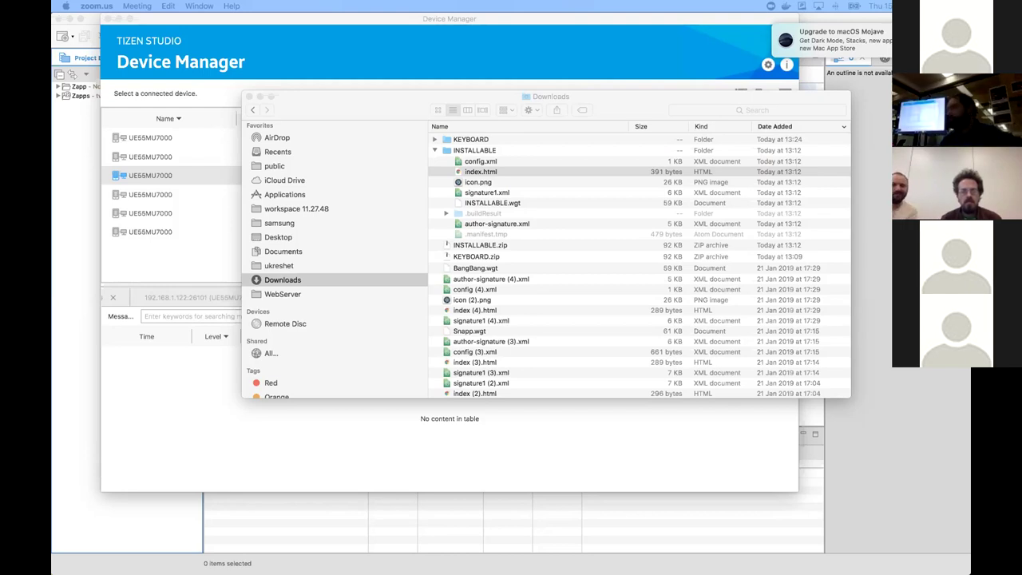
Switch to the ZAPPN TV version list in Chrome and open the download options for Samsung TV version 0.0.3.
key("ctrl+Left")
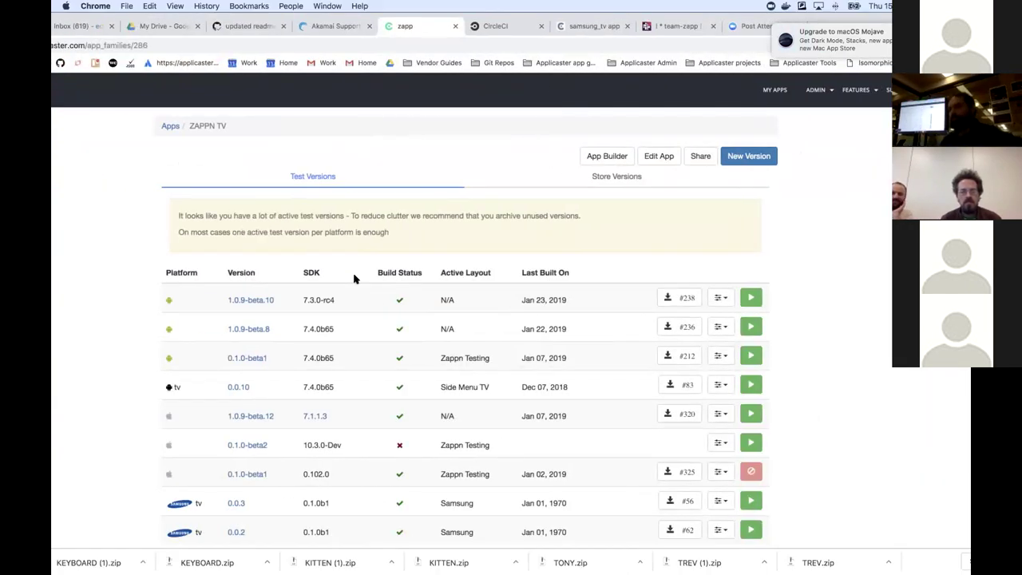
scroll(359, 284, "down", 1)
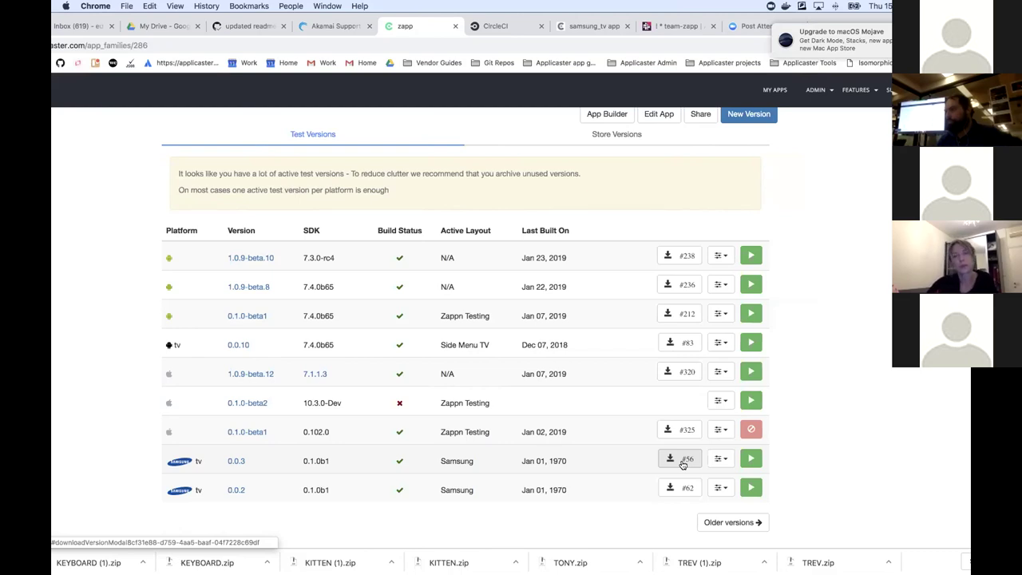
left_click(683, 462)
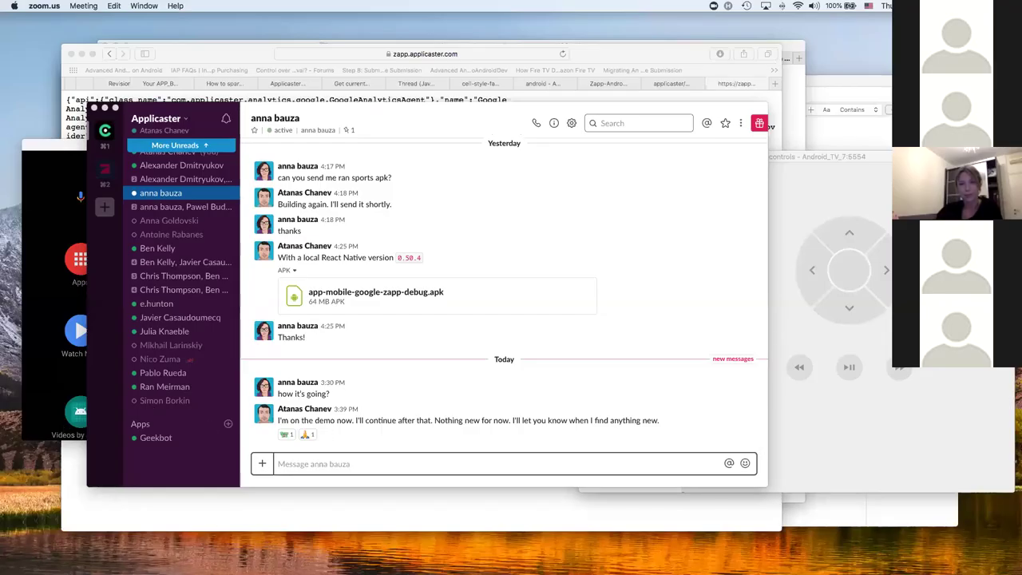
Switch to Preview and close 04a. Grid-Style1.png and the 2018-12-21 screenshot to uncover the Android TV emulator.
left_click(214, 519)
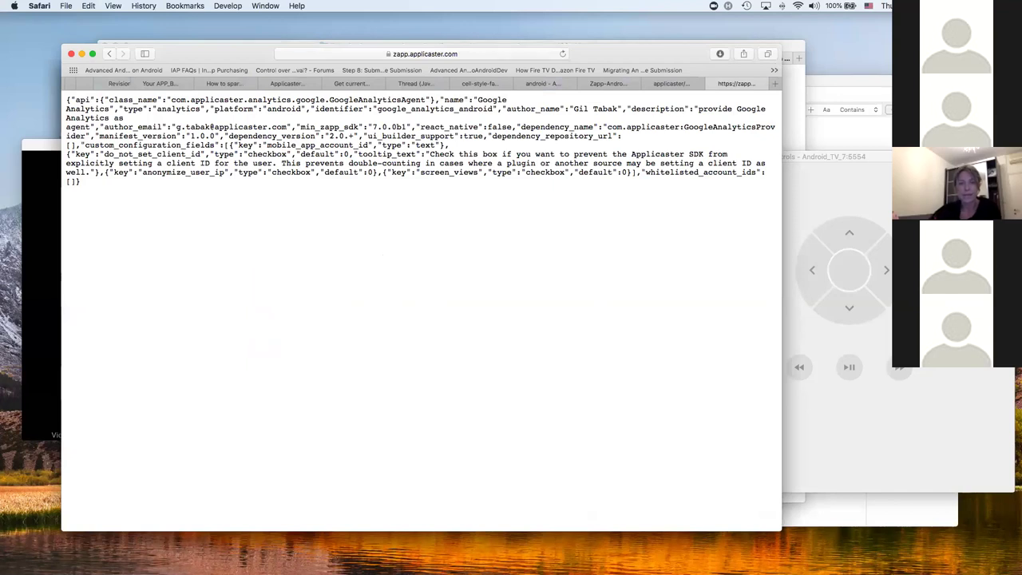
key("super+Tab")
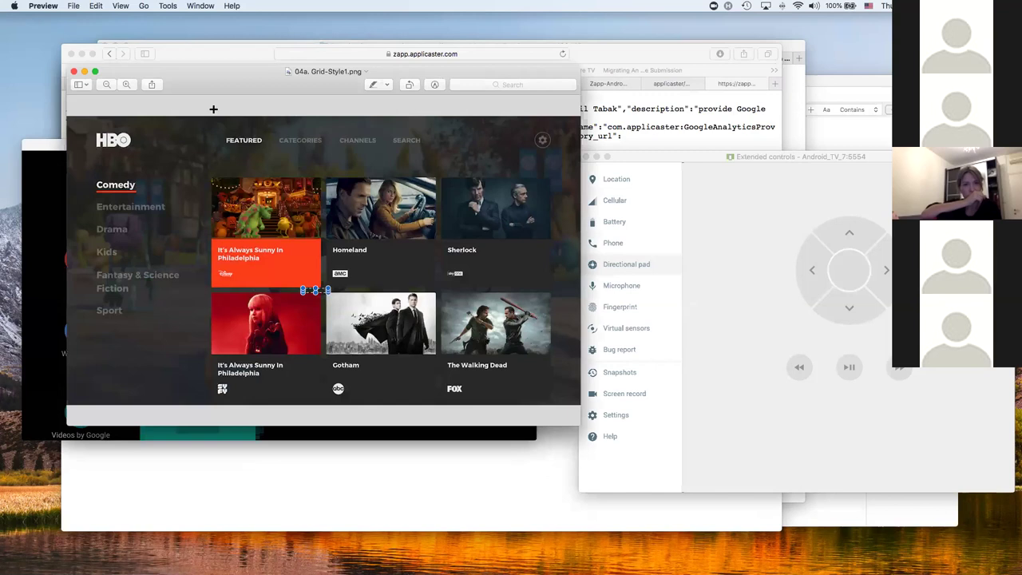
left_click(72, 71)
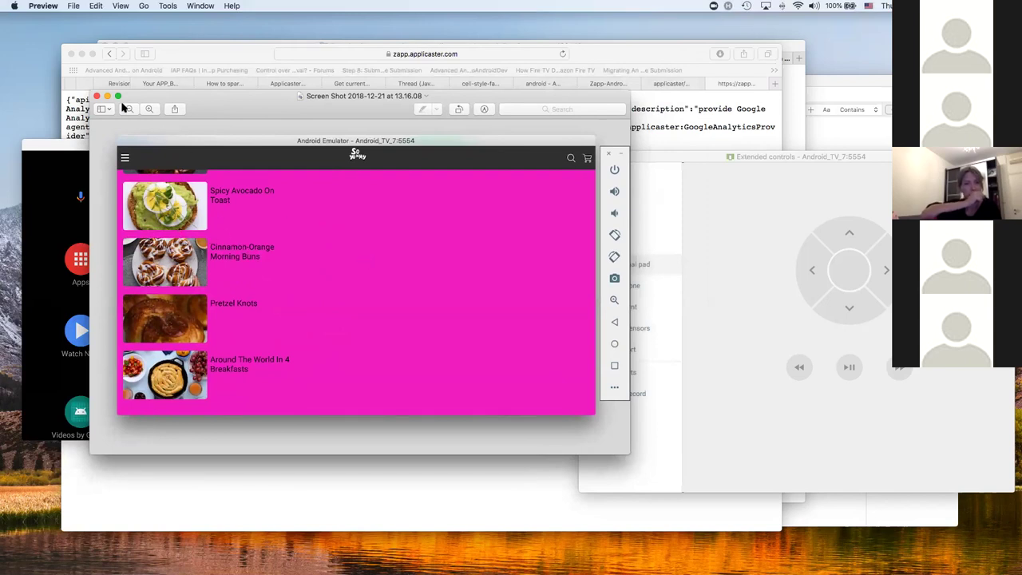
left_click(96, 96)
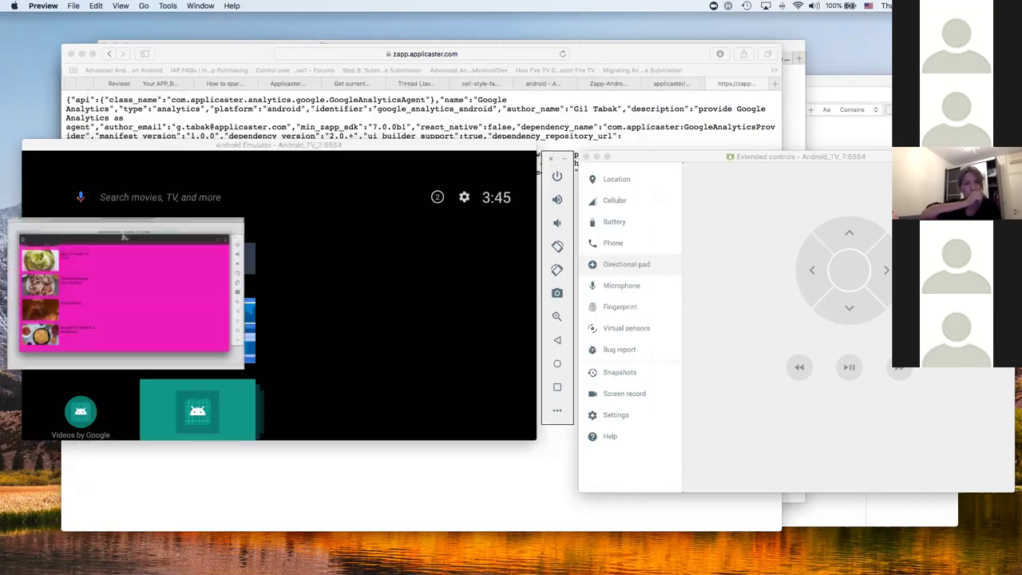